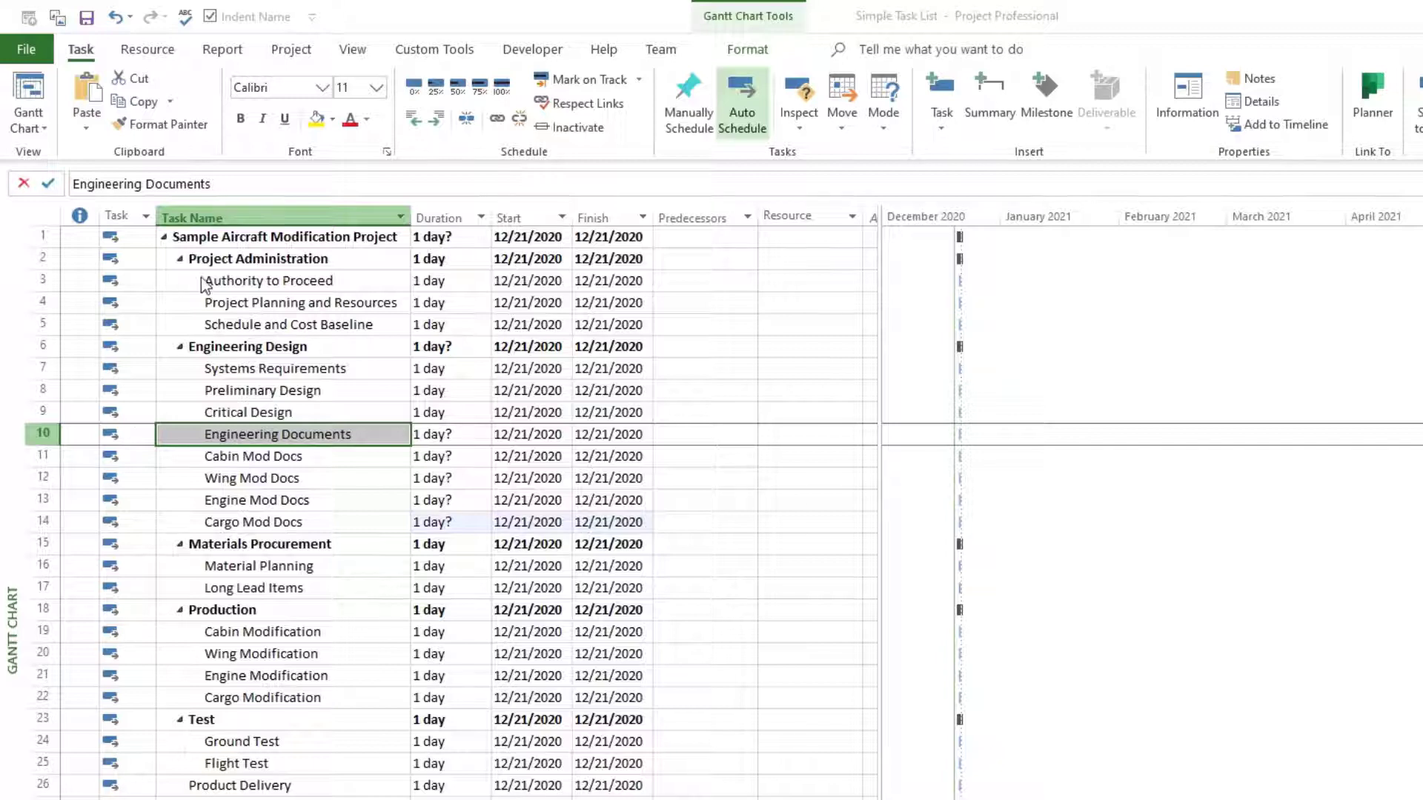
# Insert an Outline Level column before the Task Name column.
pyautogui.click(233, 215)
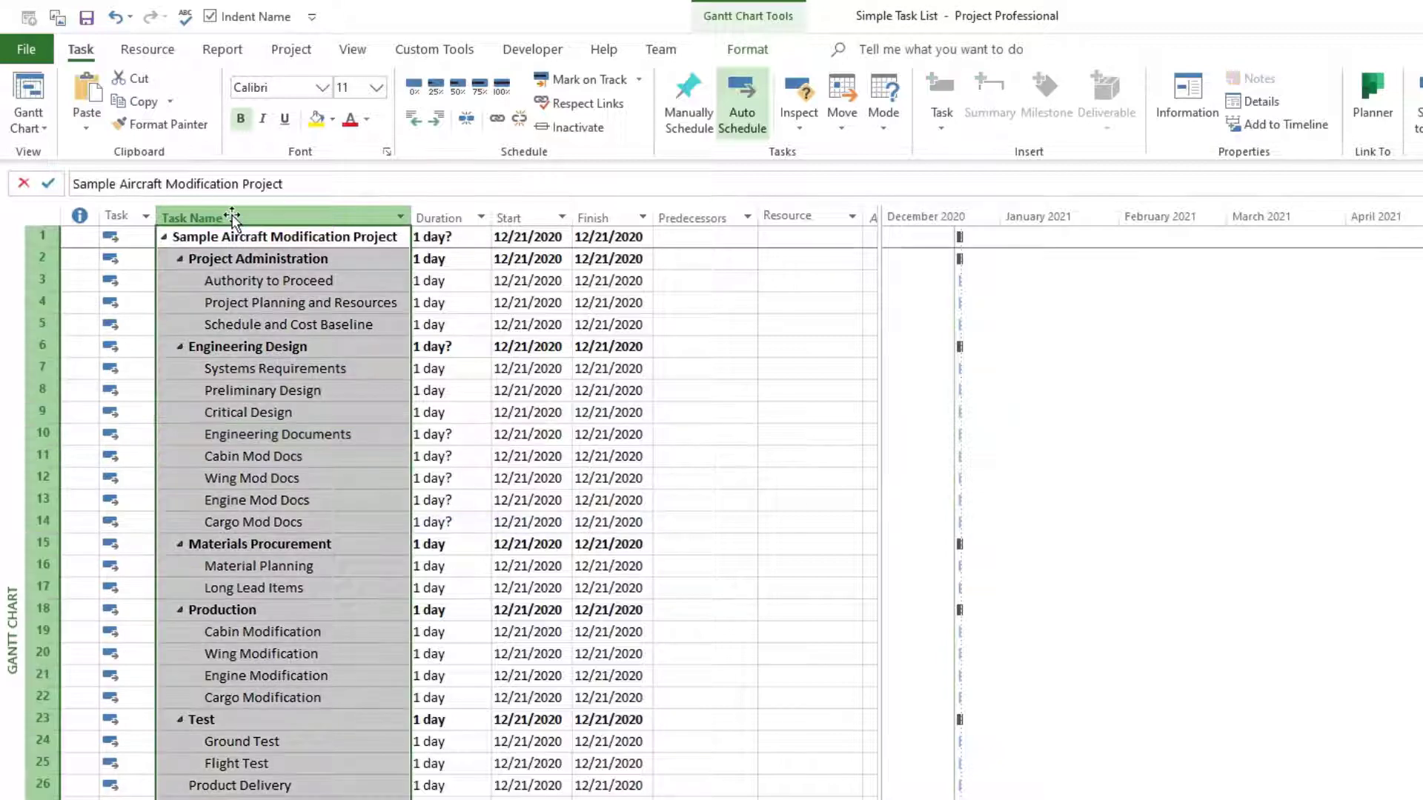
pyautogui.rightClick(233, 216)
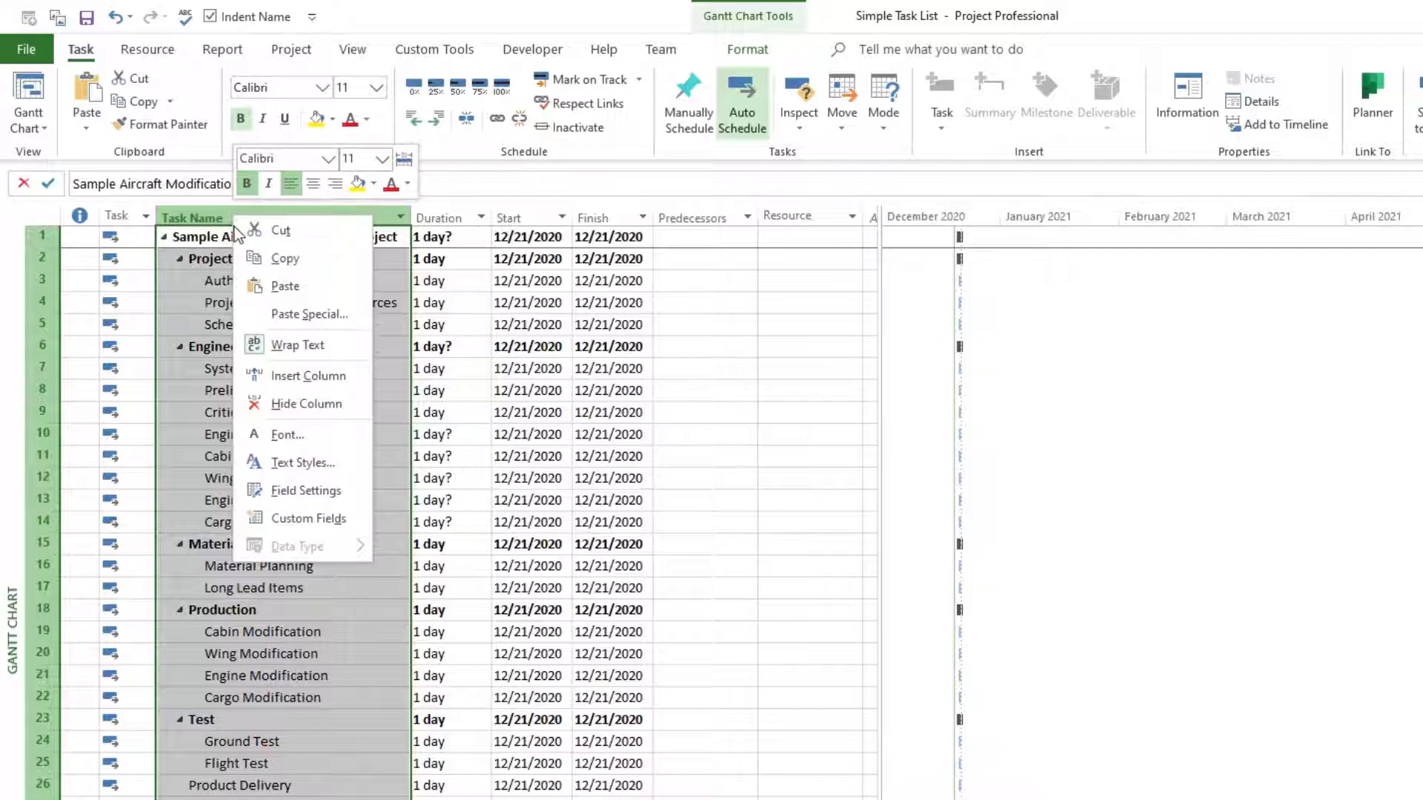
pyautogui.click(298, 375)
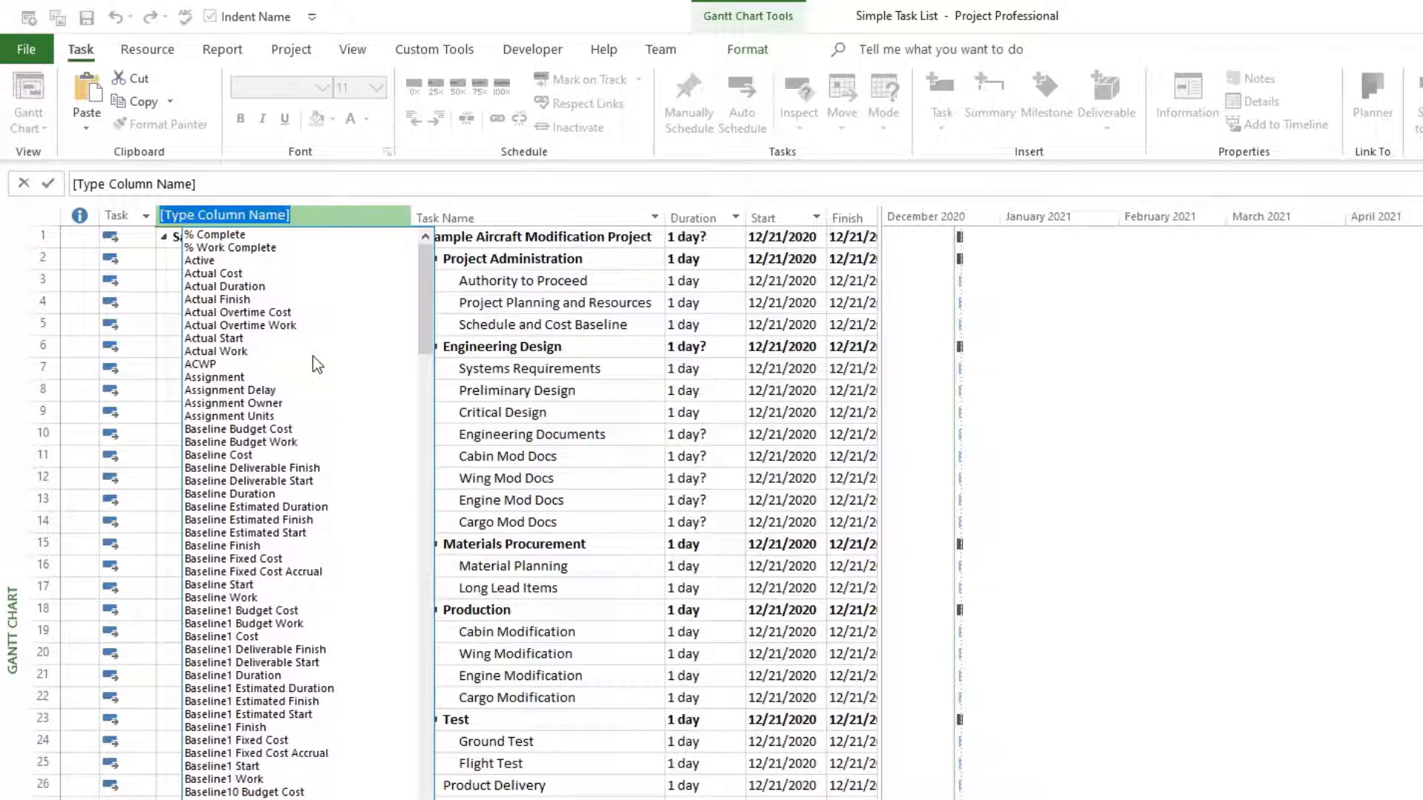
pyautogui.write('outline level')
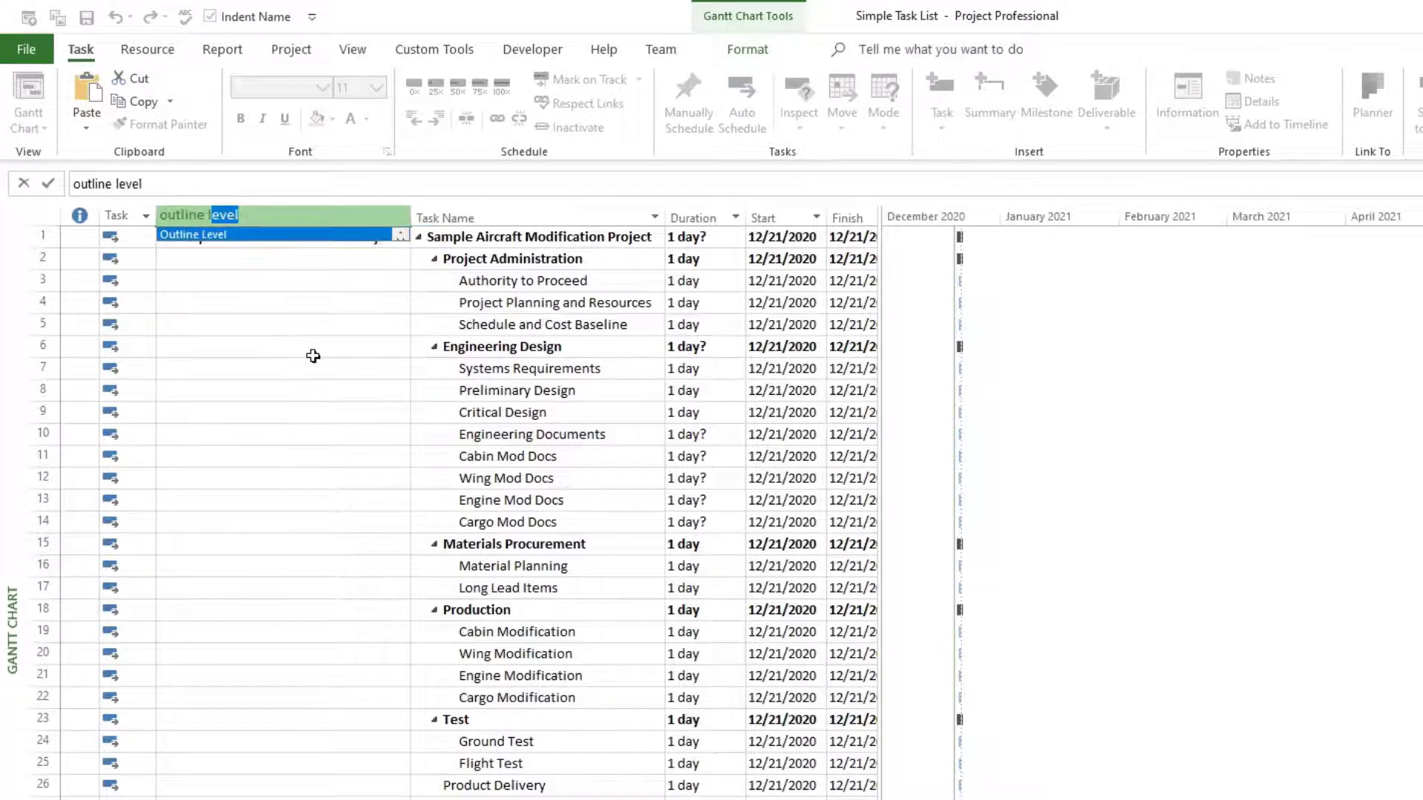
pyautogui.press('Return')
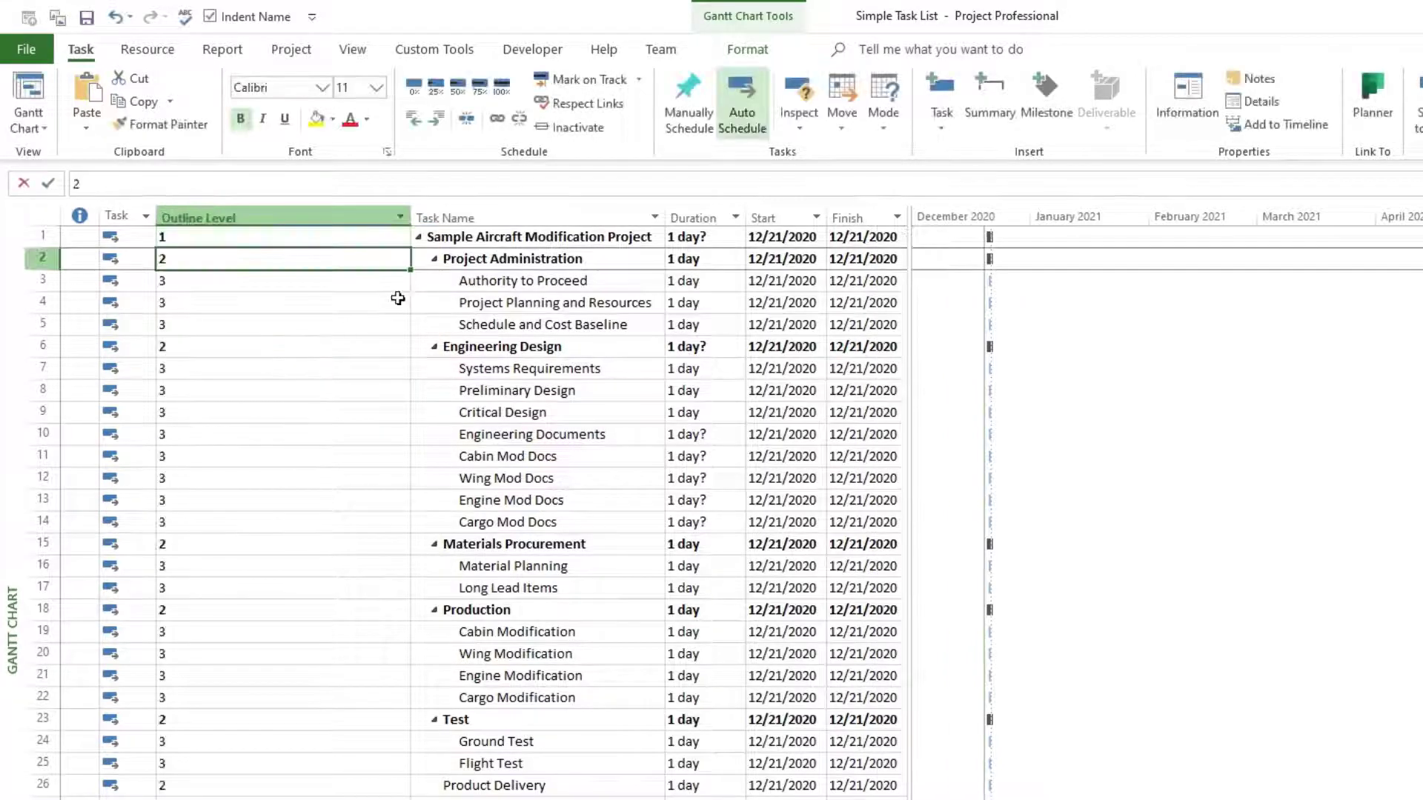
# Narrow the Outline Level column, centre its values, and let its title wrap.
pyautogui.moveTo(411, 216); pyautogui.dragTo(238, 224)
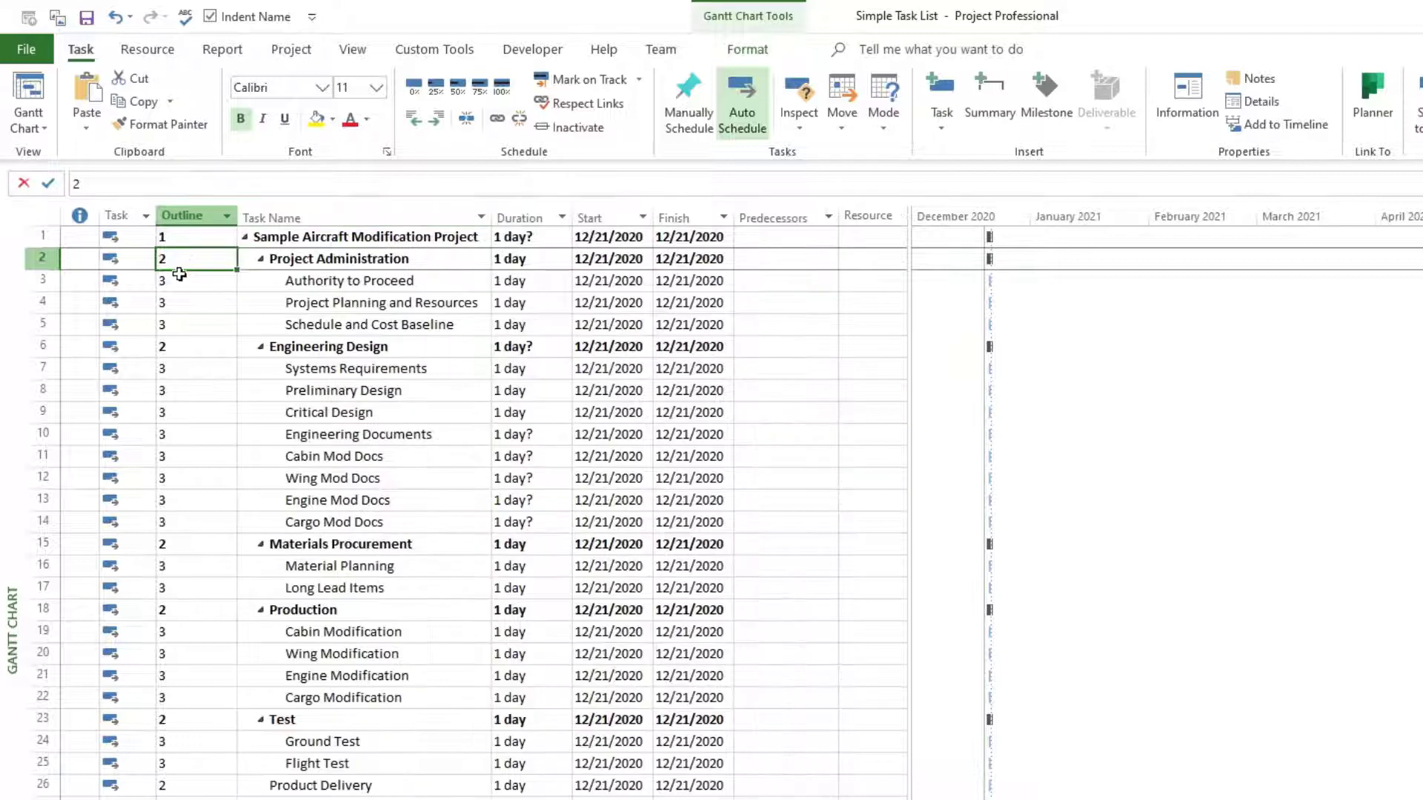
pyautogui.click(189, 217)
pyautogui.rightClick(191, 222)
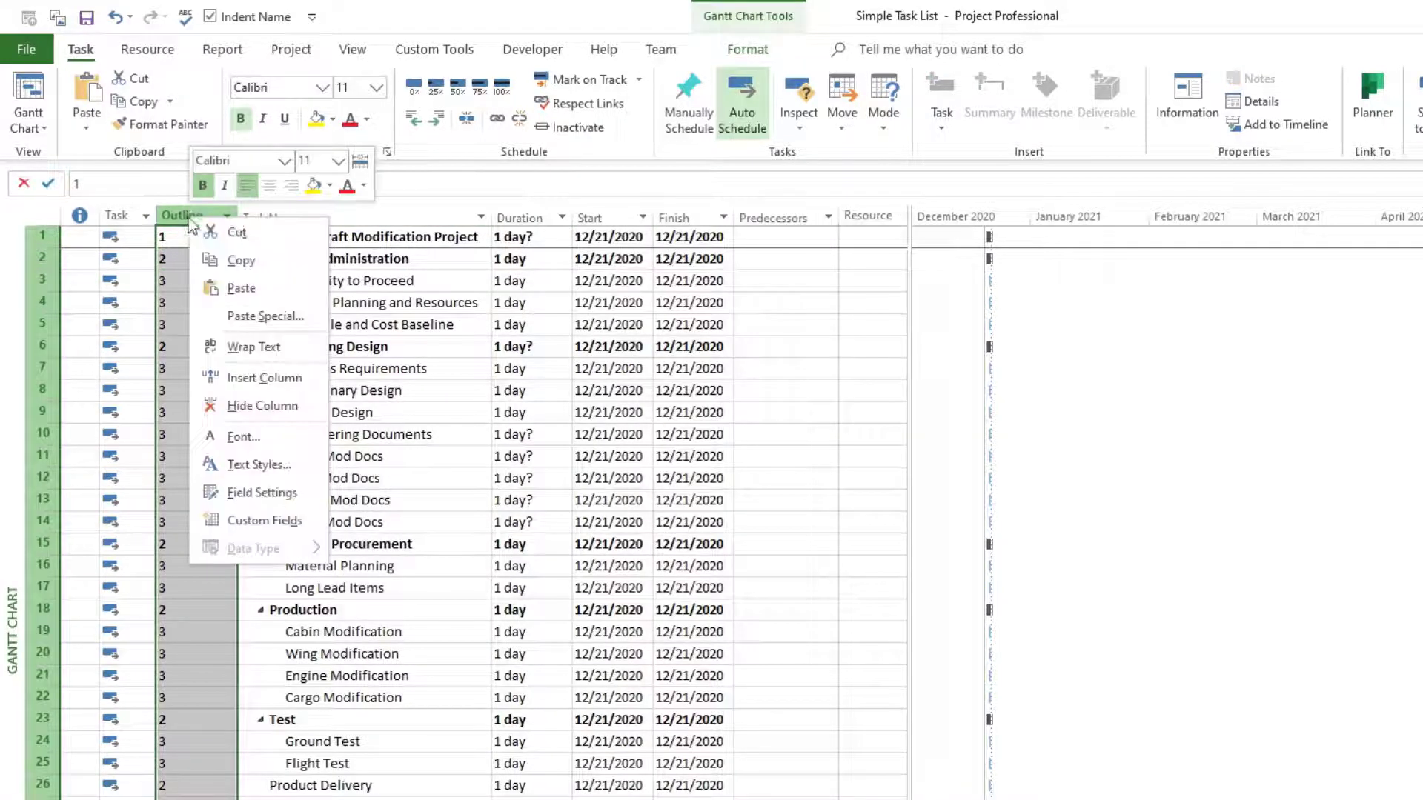
pyautogui.click(269, 185)
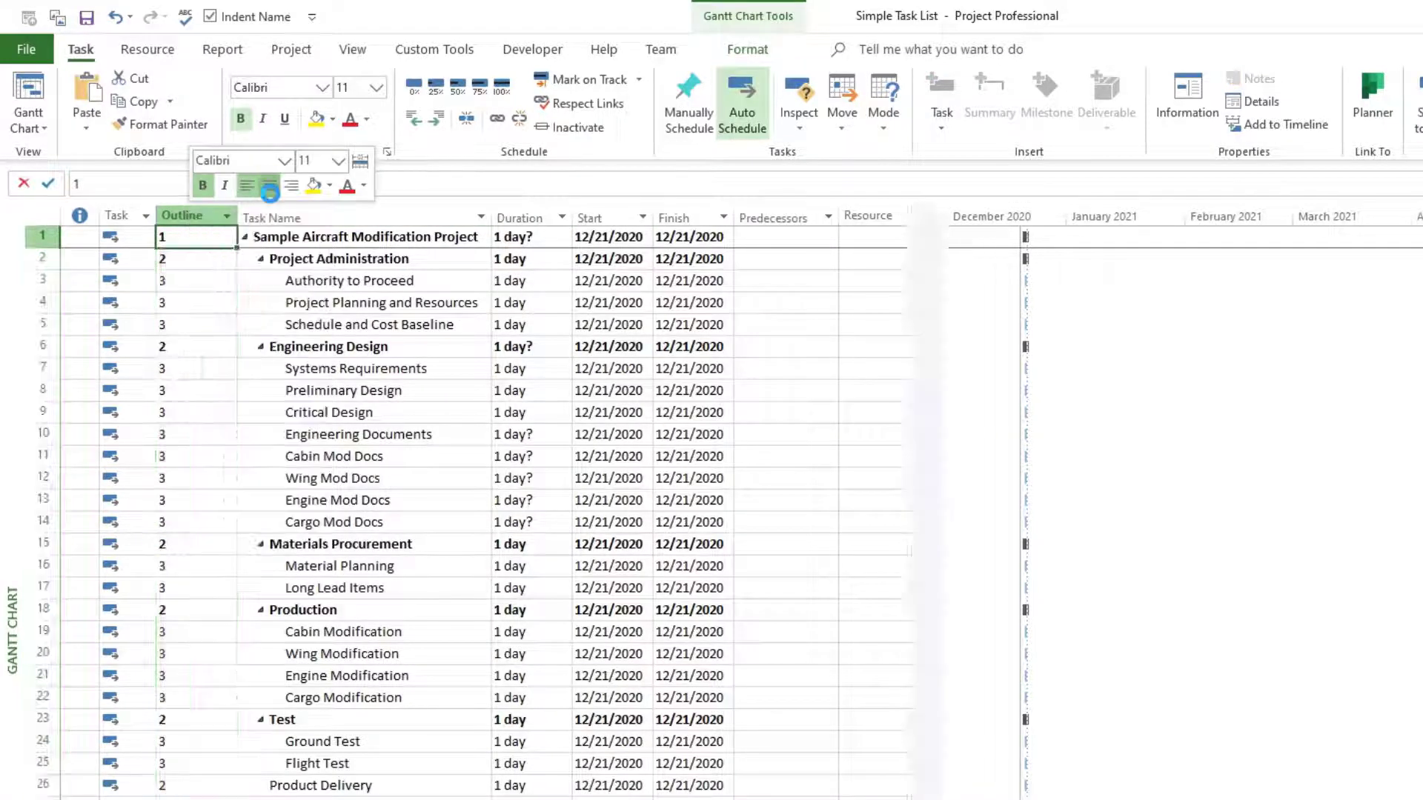
pyautogui.doubleClick(237, 218)
pyautogui.moveTo(251, 216); pyautogui.dragTo(219, 222)
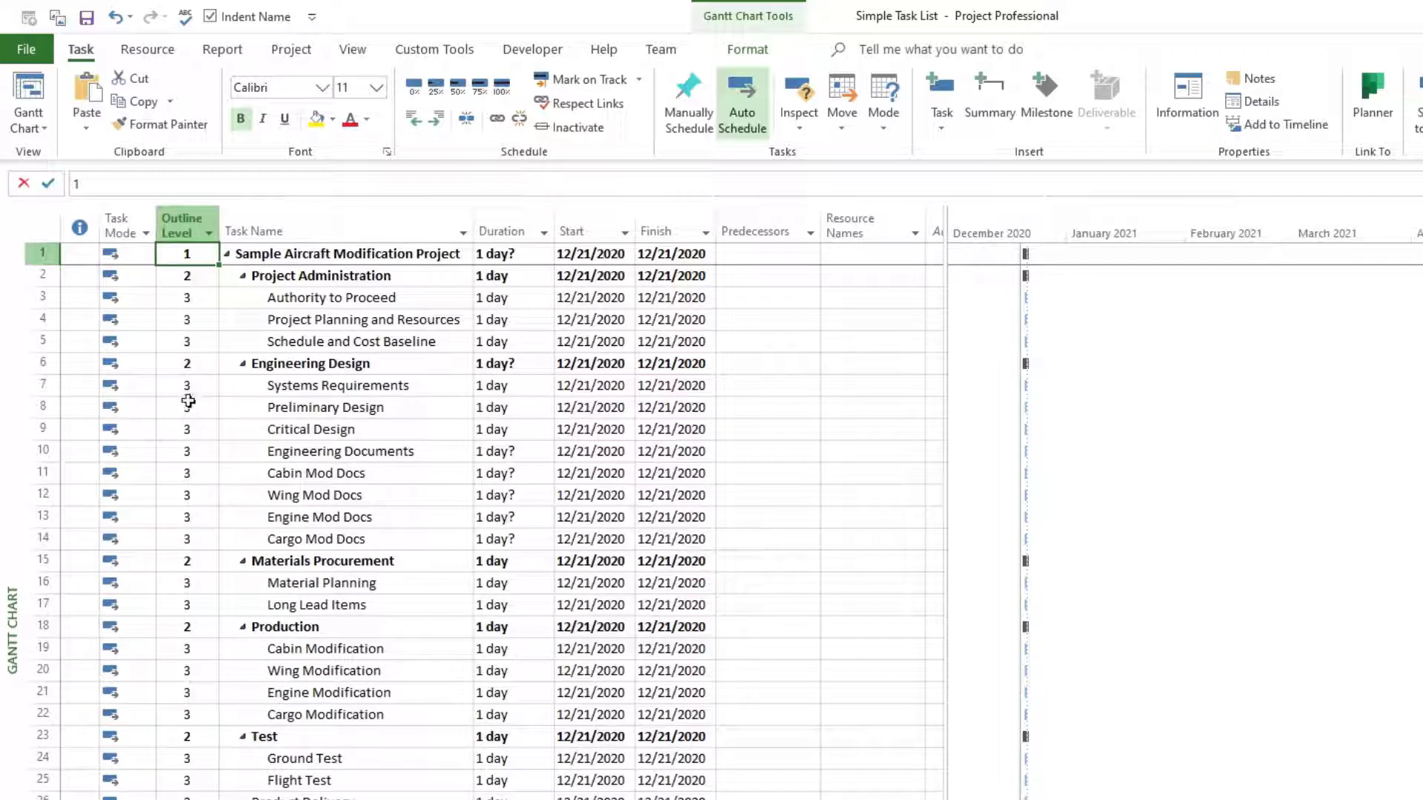
pyautogui.moveTo(187, 384); pyautogui.dragTo(204, 617)
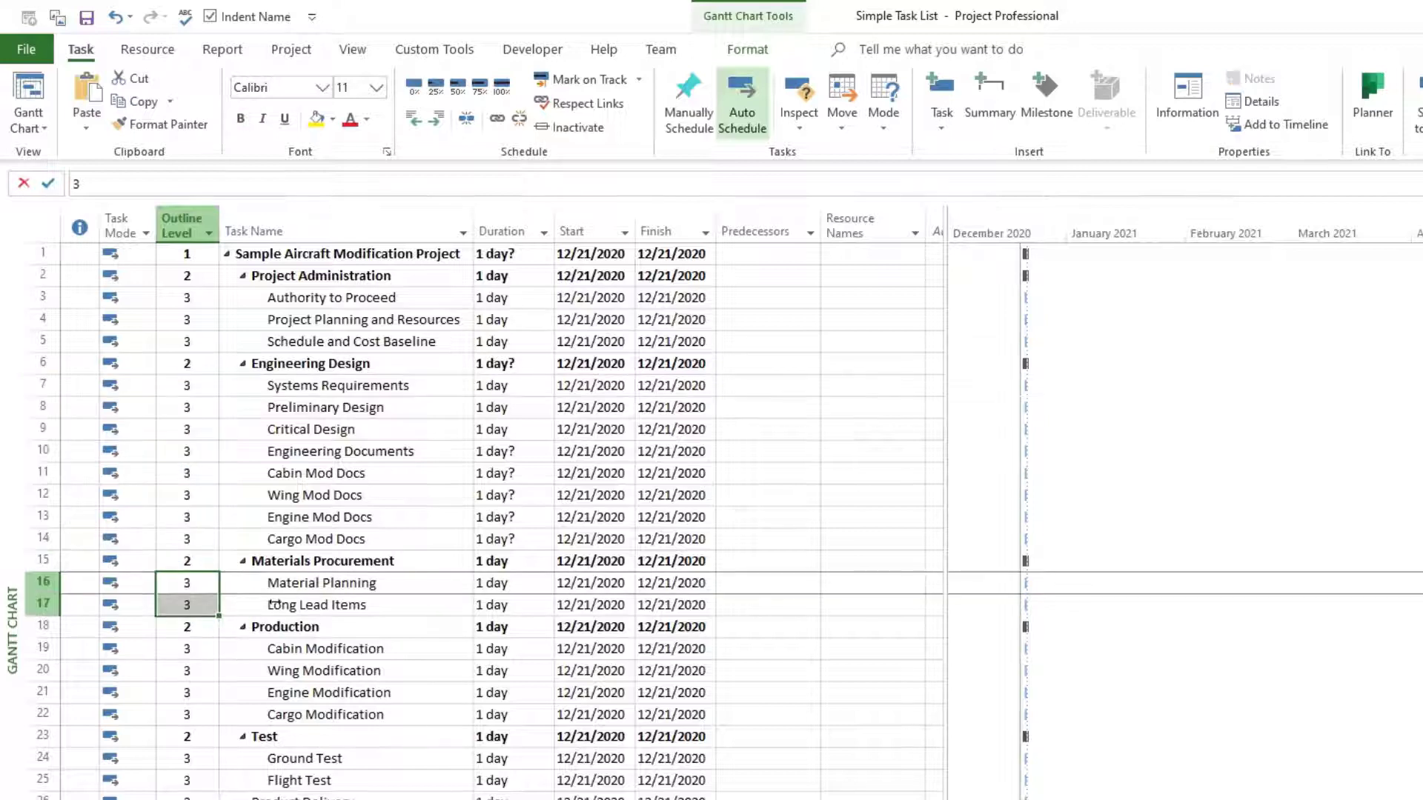
pyautogui.click(310, 260)
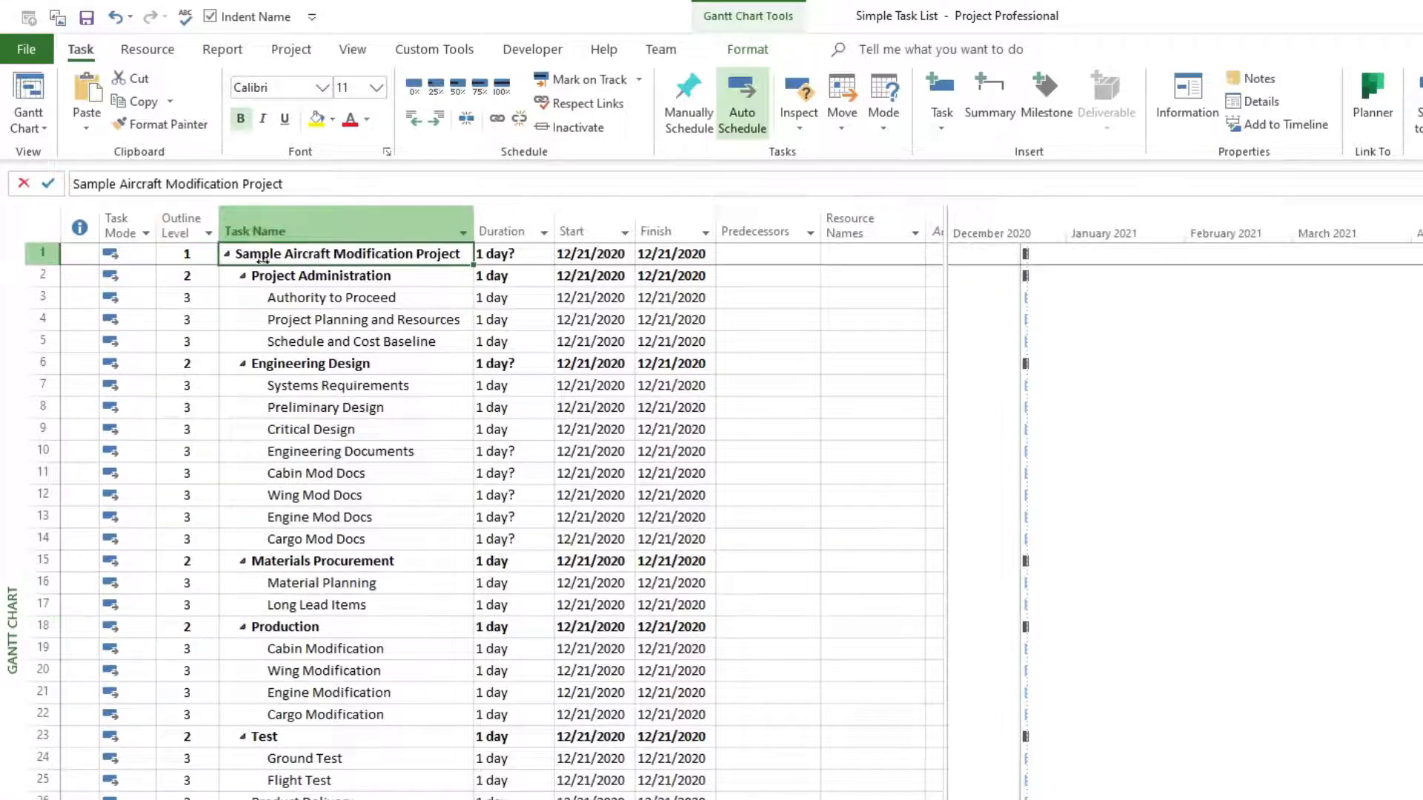
pyautogui.click(171, 251)
pyautogui.moveTo(192, 284); pyautogui.dragTo(200, 797)
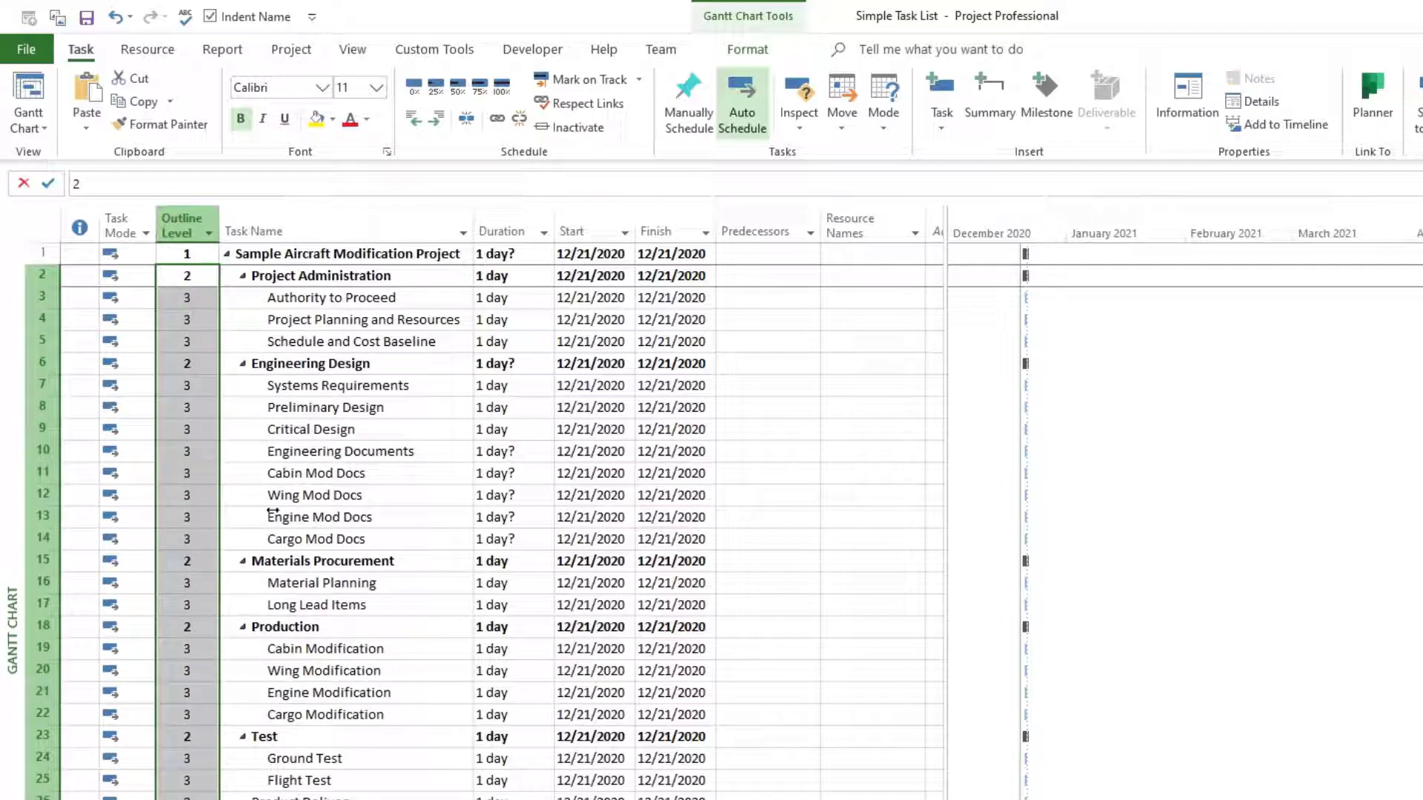
pyautogui.click(312, 414)
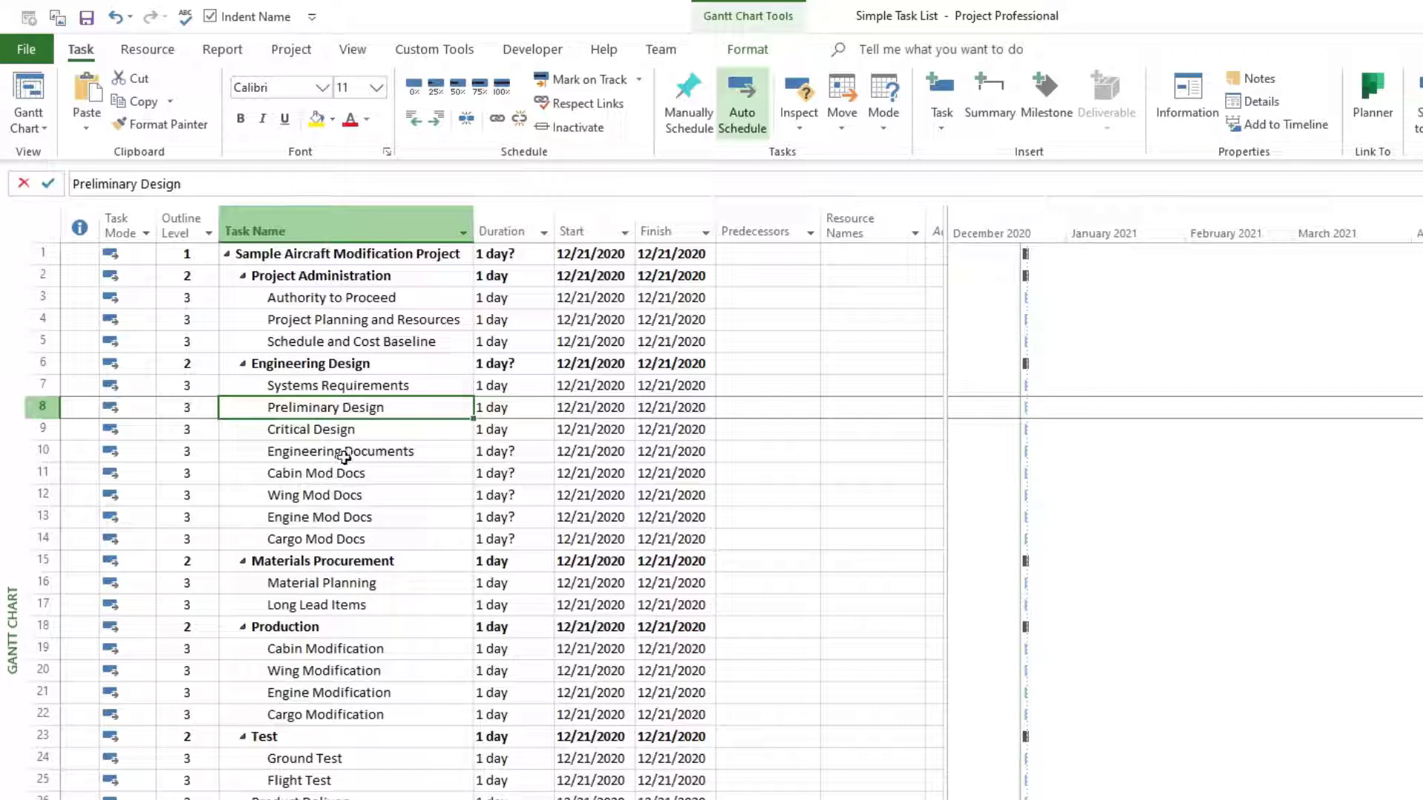
pyautogui.moveTo(346, 453); pyautogui.dragTo(344, 535)
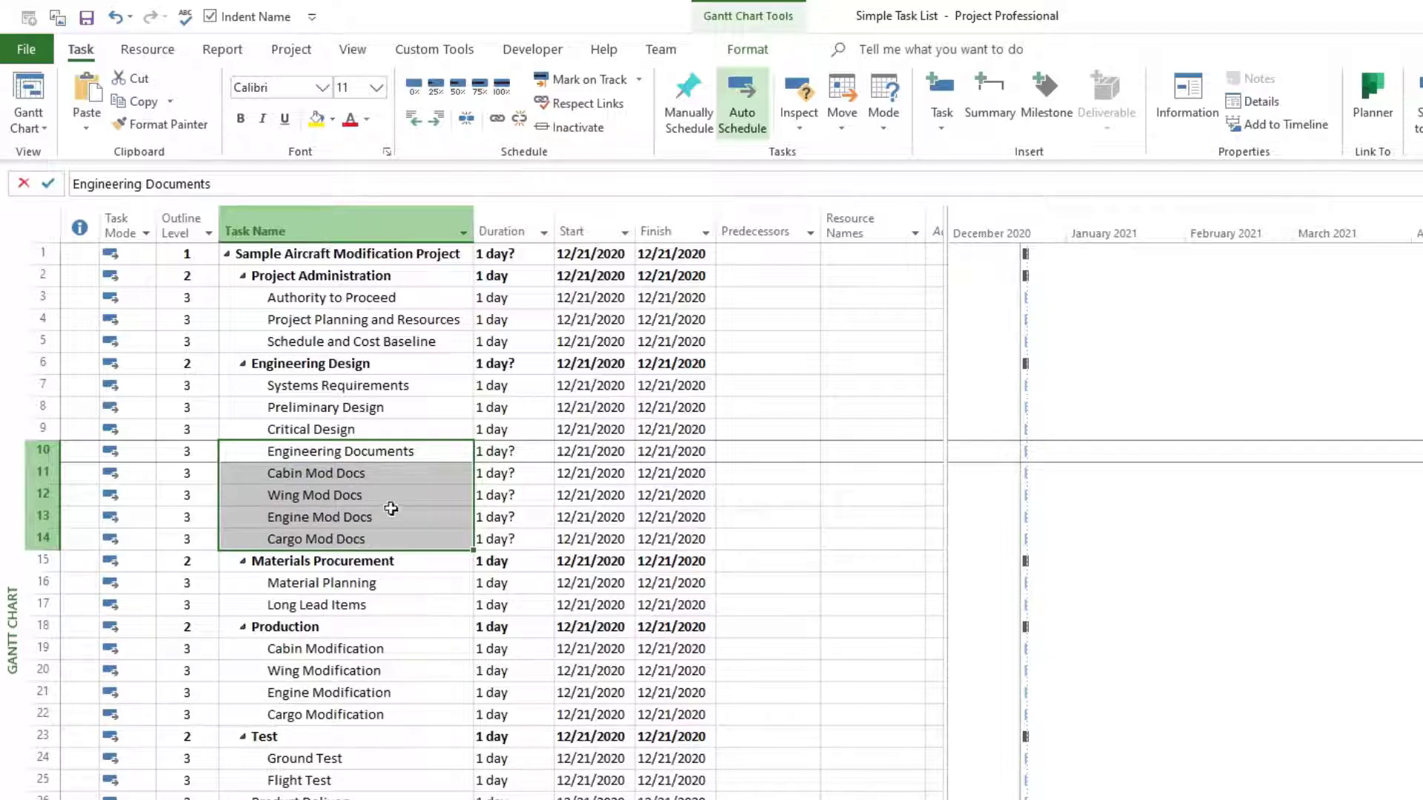
# Indent Cabin Mod Docs one level so it sits under Engineering Documents at level 4.
pyautogui.click(324, 476)
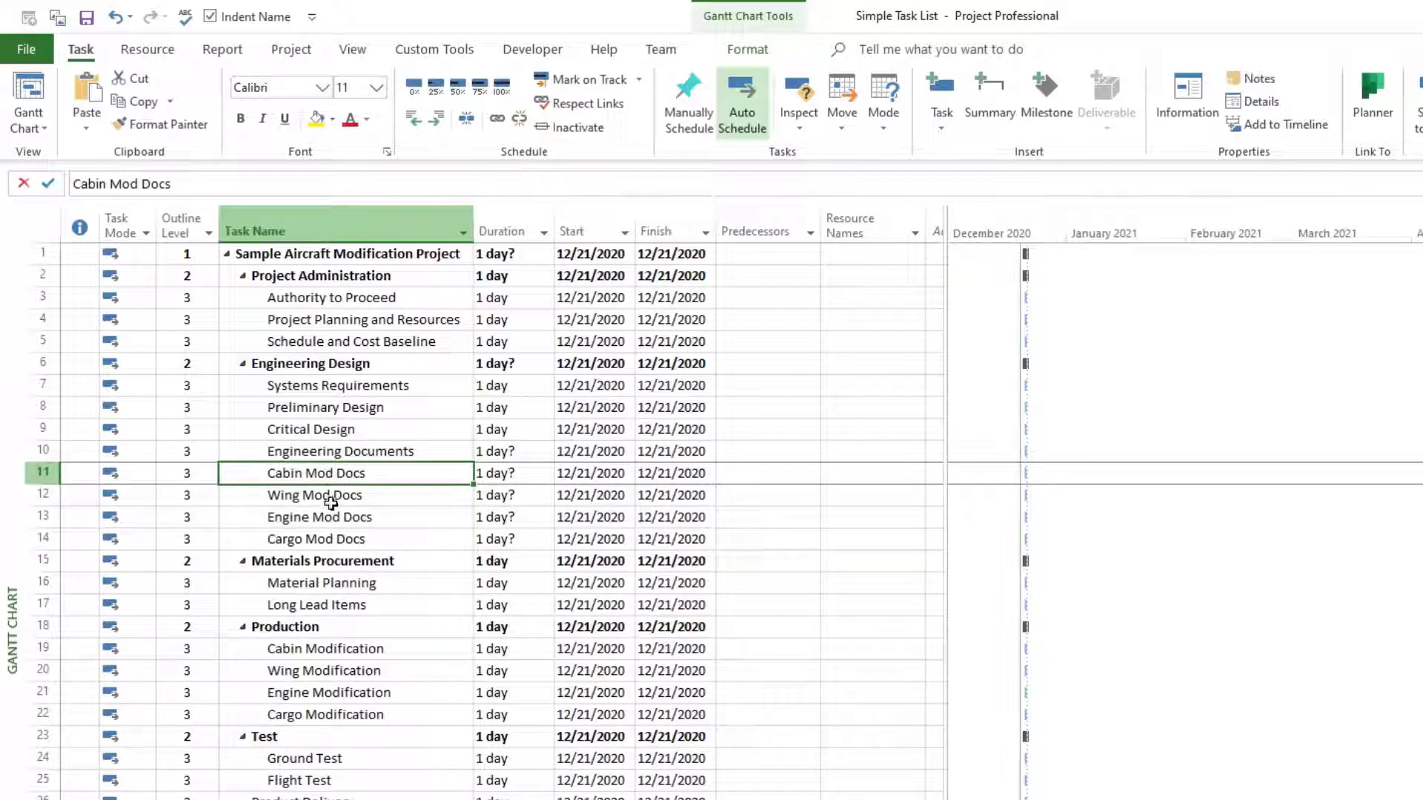
pyautogui.click(330, 496)
pyautogui.click(334, 519)
pyautogui.click(330, 539)
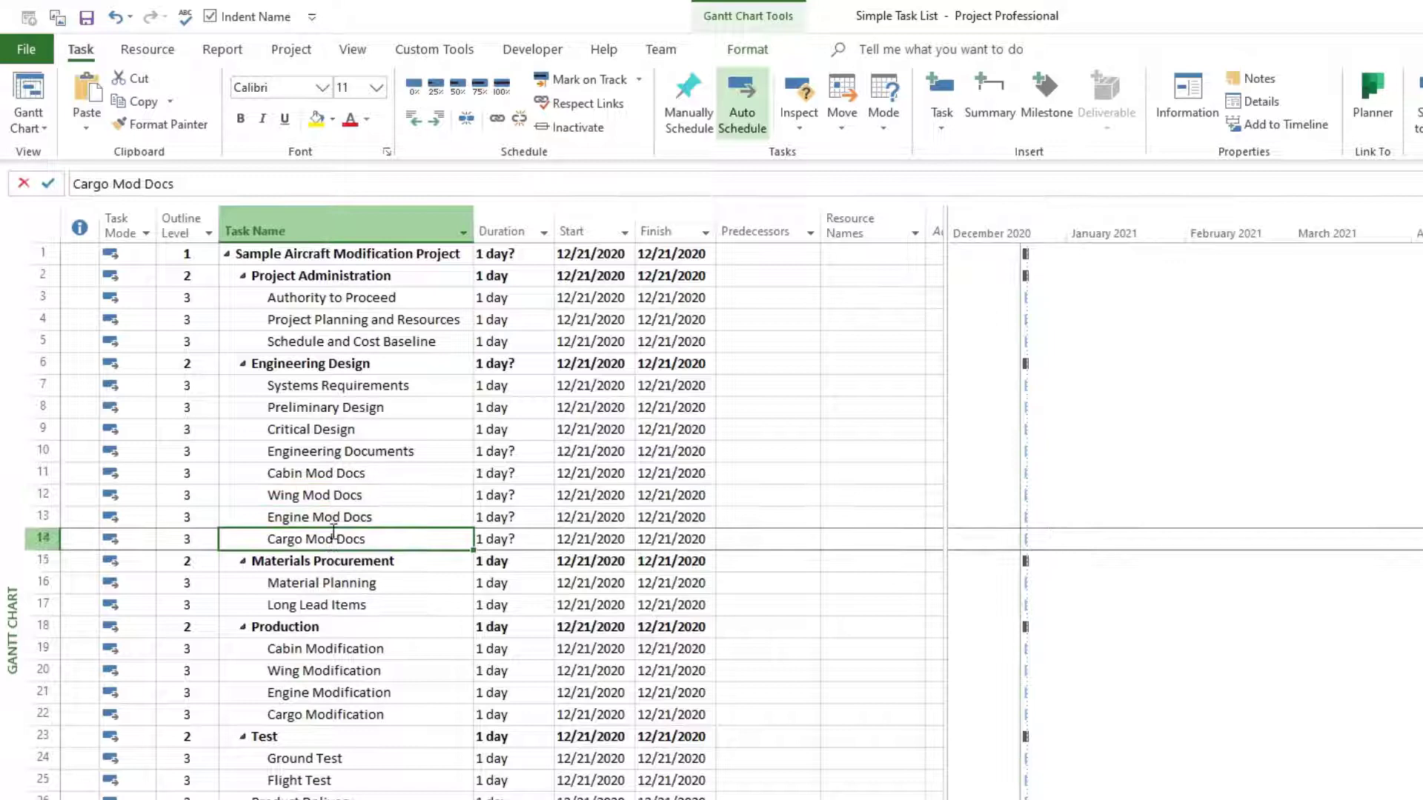
pyautogui.click(335, 472)
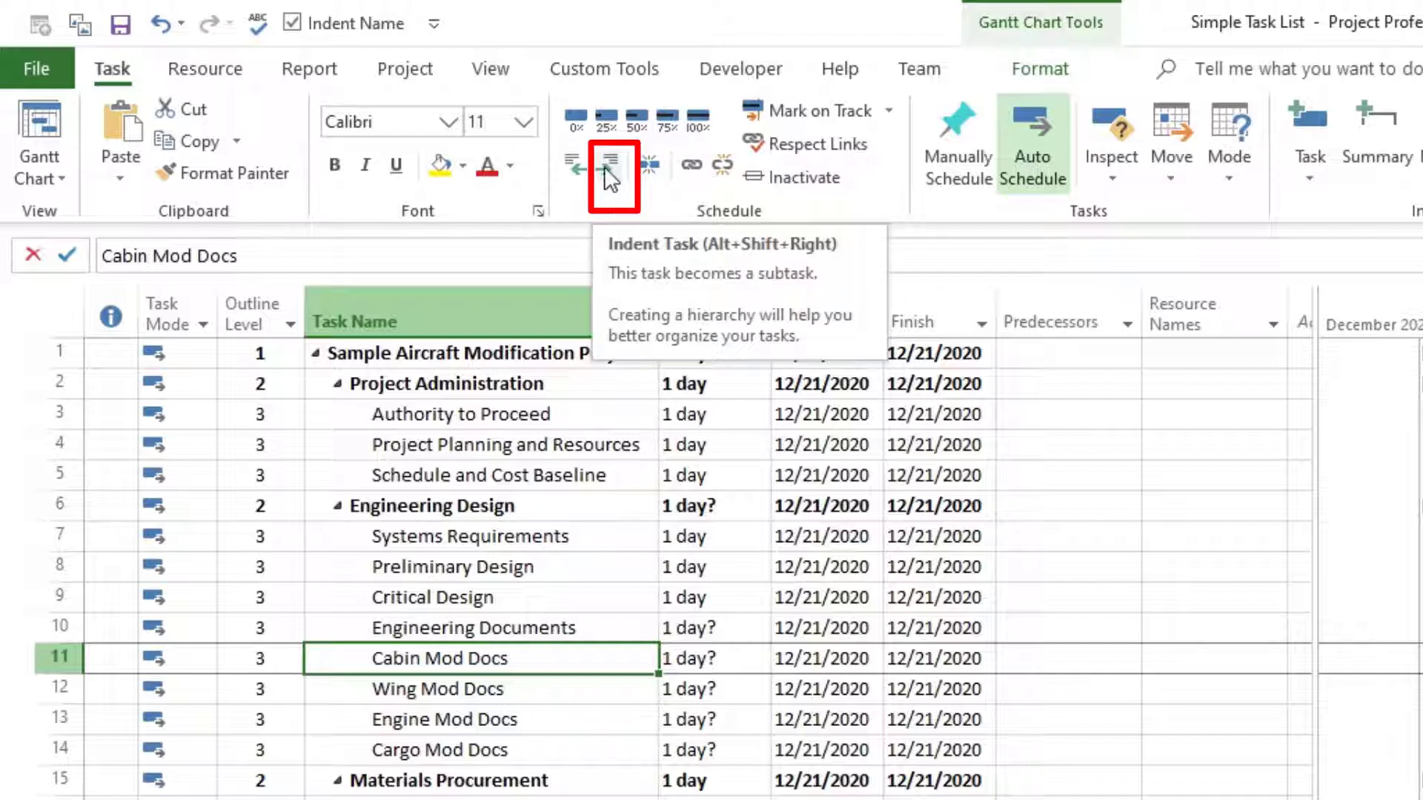
pyautogui.click(605, 167)
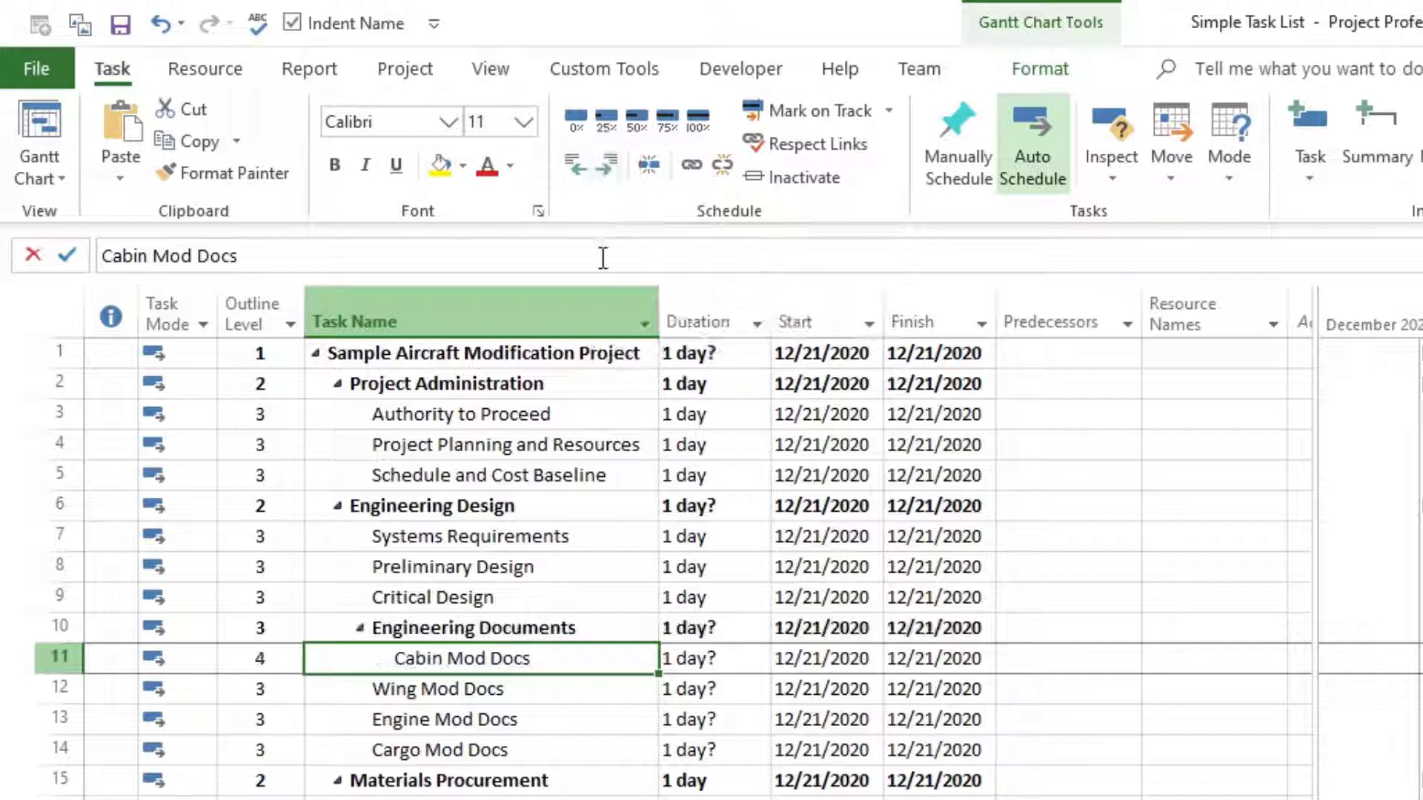
# Indent Wing, Engine and Cargo Mod Docs together to outline level 4.
pyautogui.click(472, 691)
pyautogui.moveTo(472, 691); pyautogui.dragTo(476, 749)
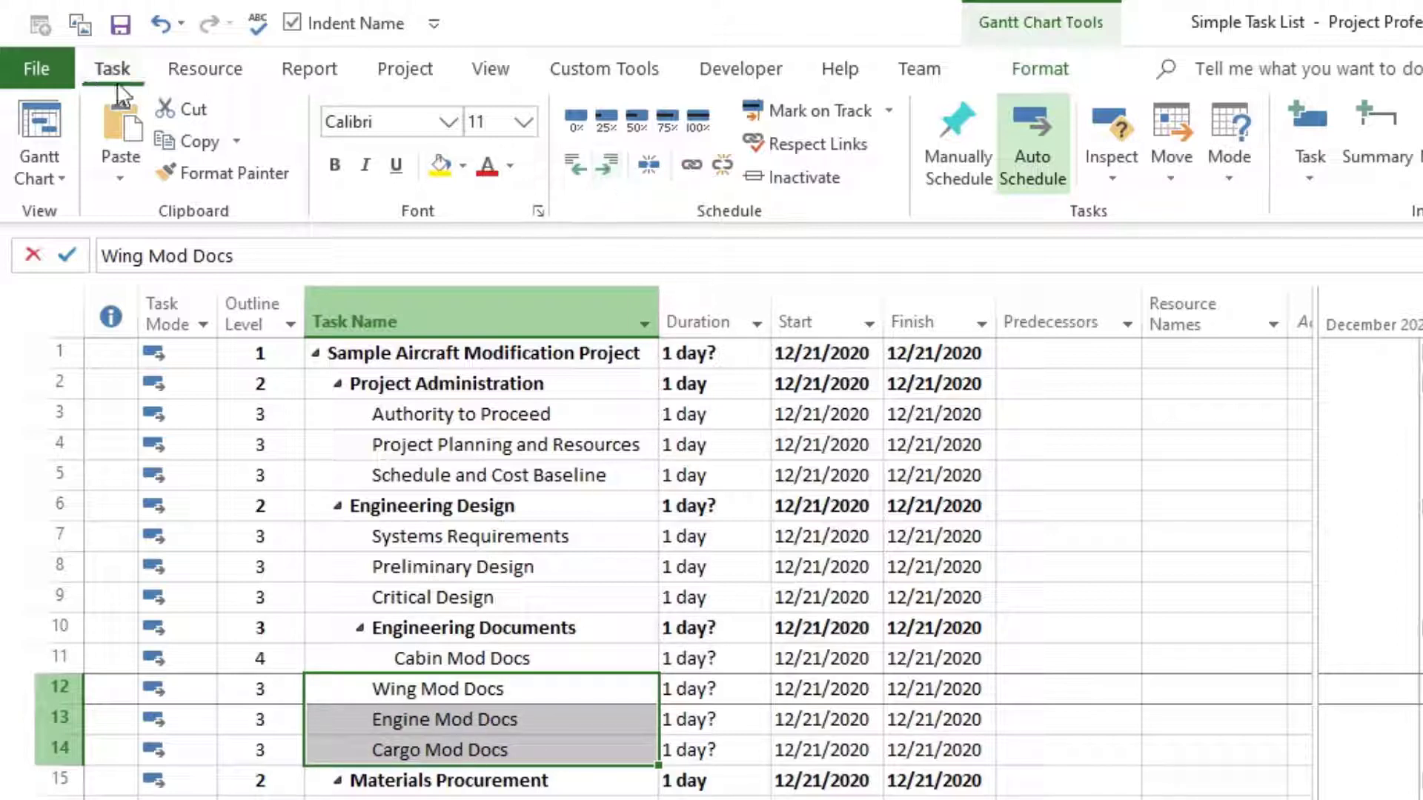
pyautogui.click(603, 166)
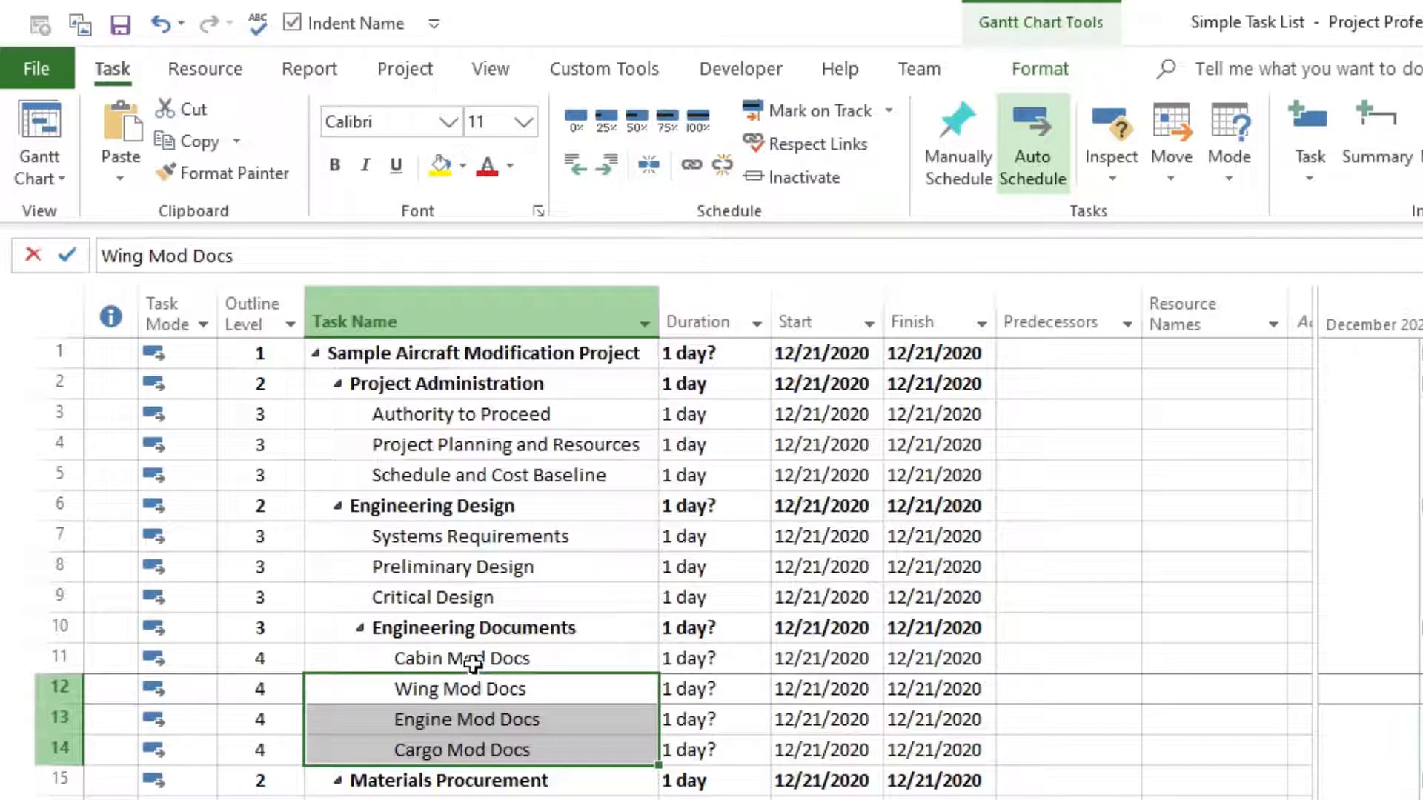
# Verify the Outline Level column shows 4 for all four Mod Docs rows 11–14.
pyautogui.moveTo(472, 663); pyautogui.dragTo(477, 753)
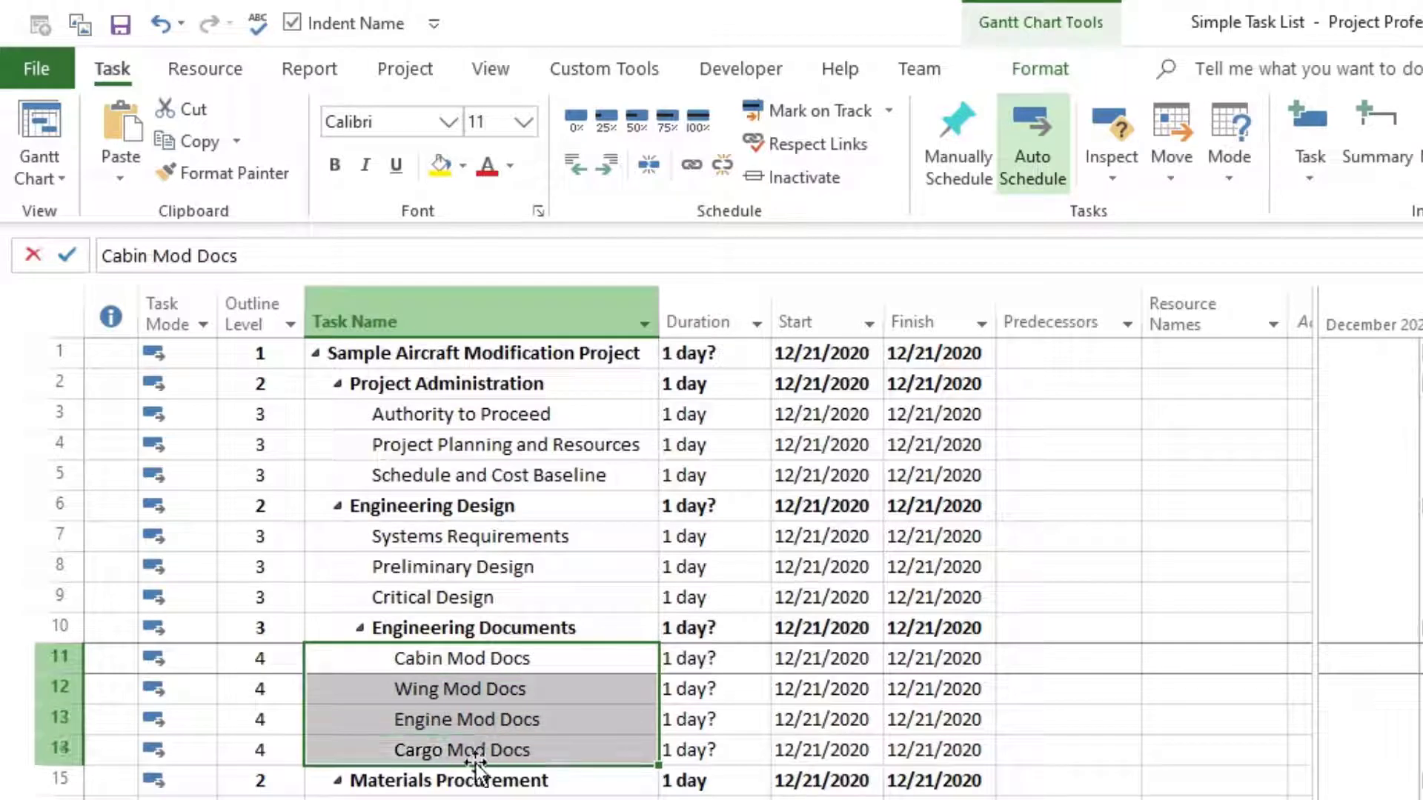
pyautogui.click(460, 628)
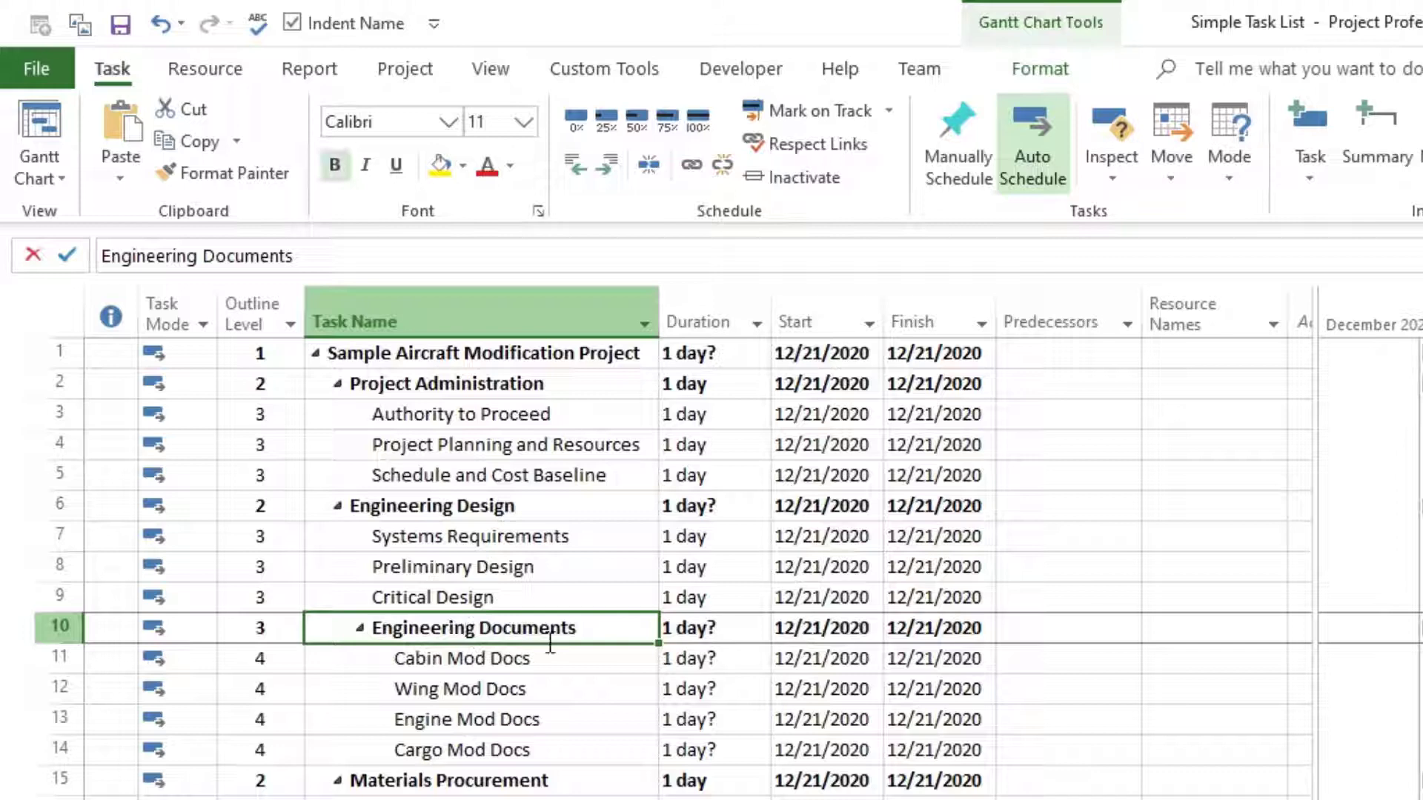
pyautogui.click(421, 683)
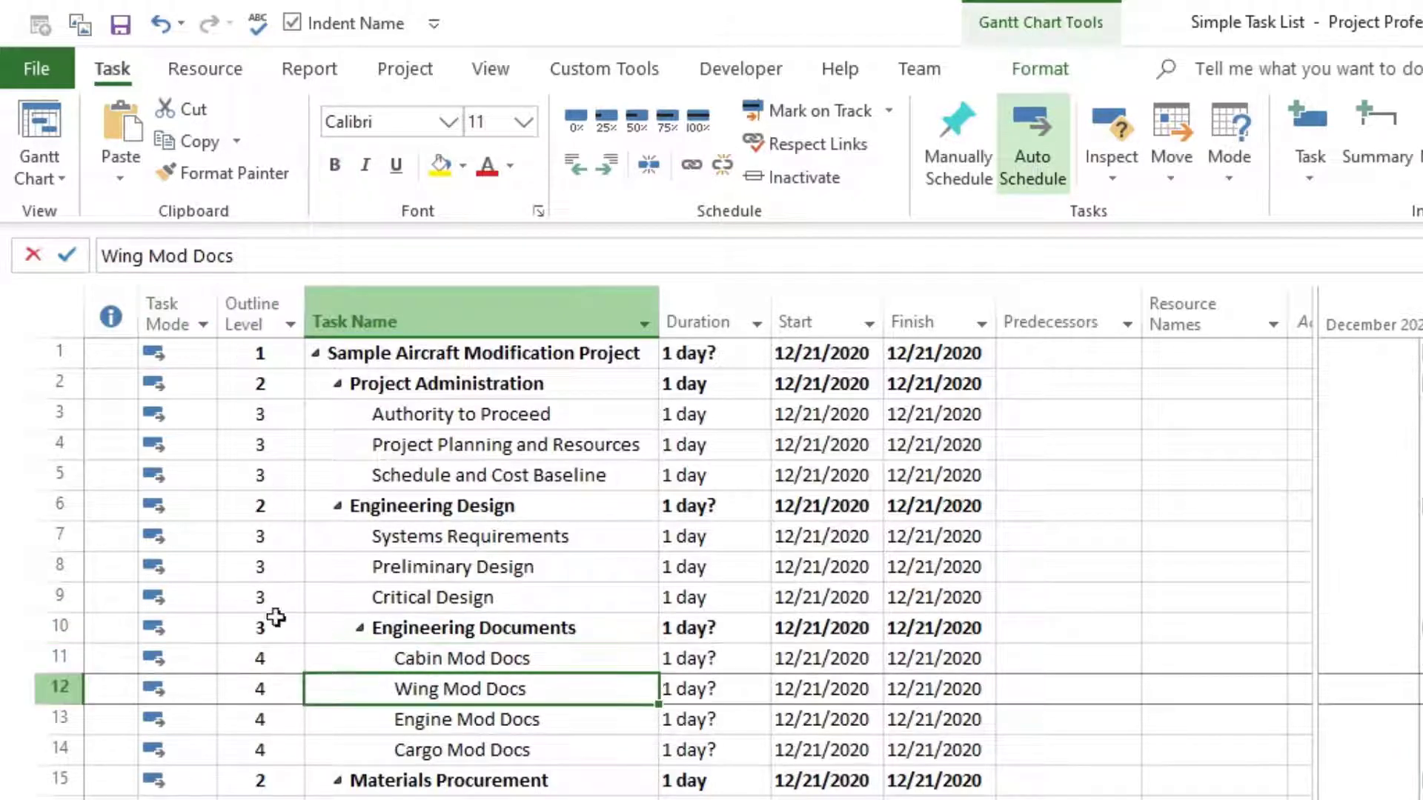
pyautogui.click(432, 632)
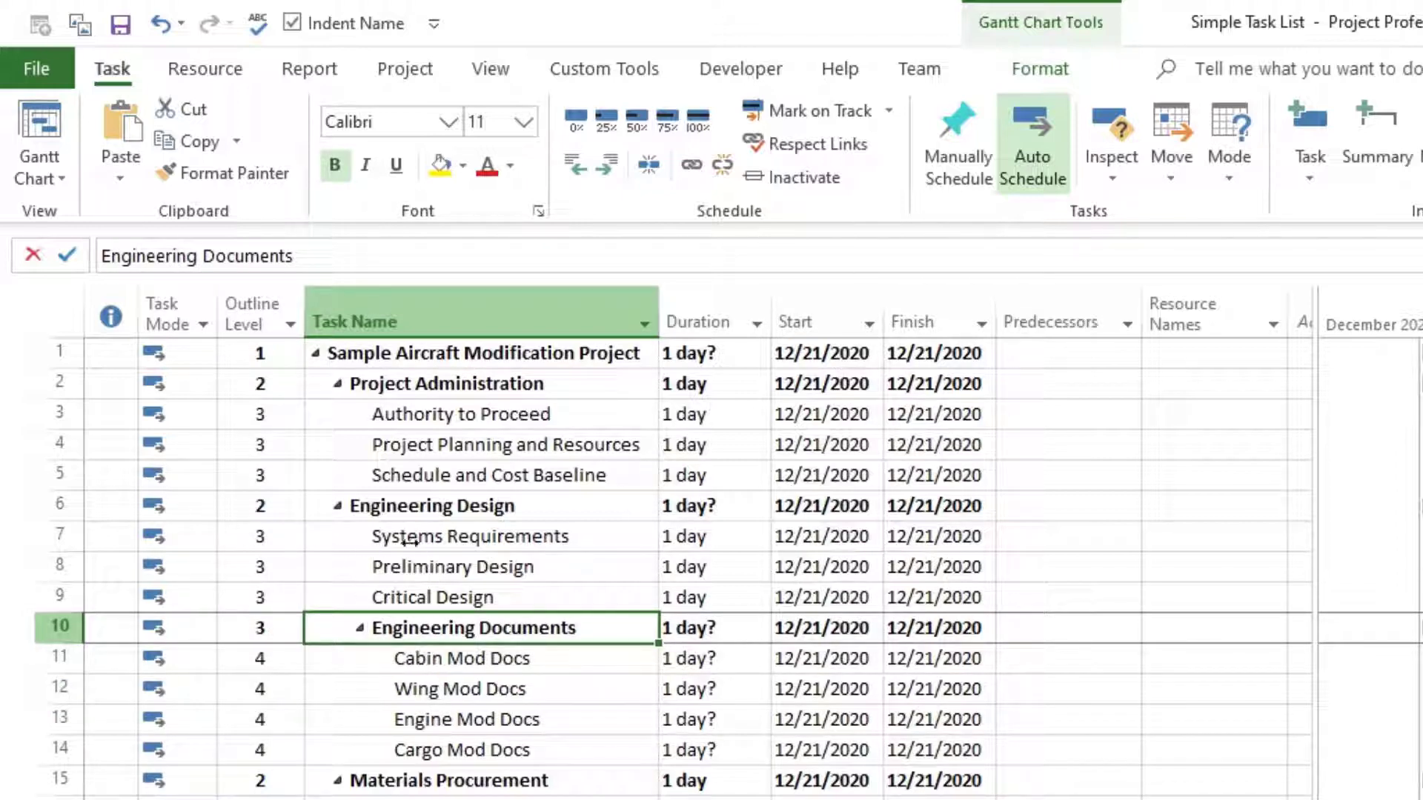
pyautogui.click(415, 658)
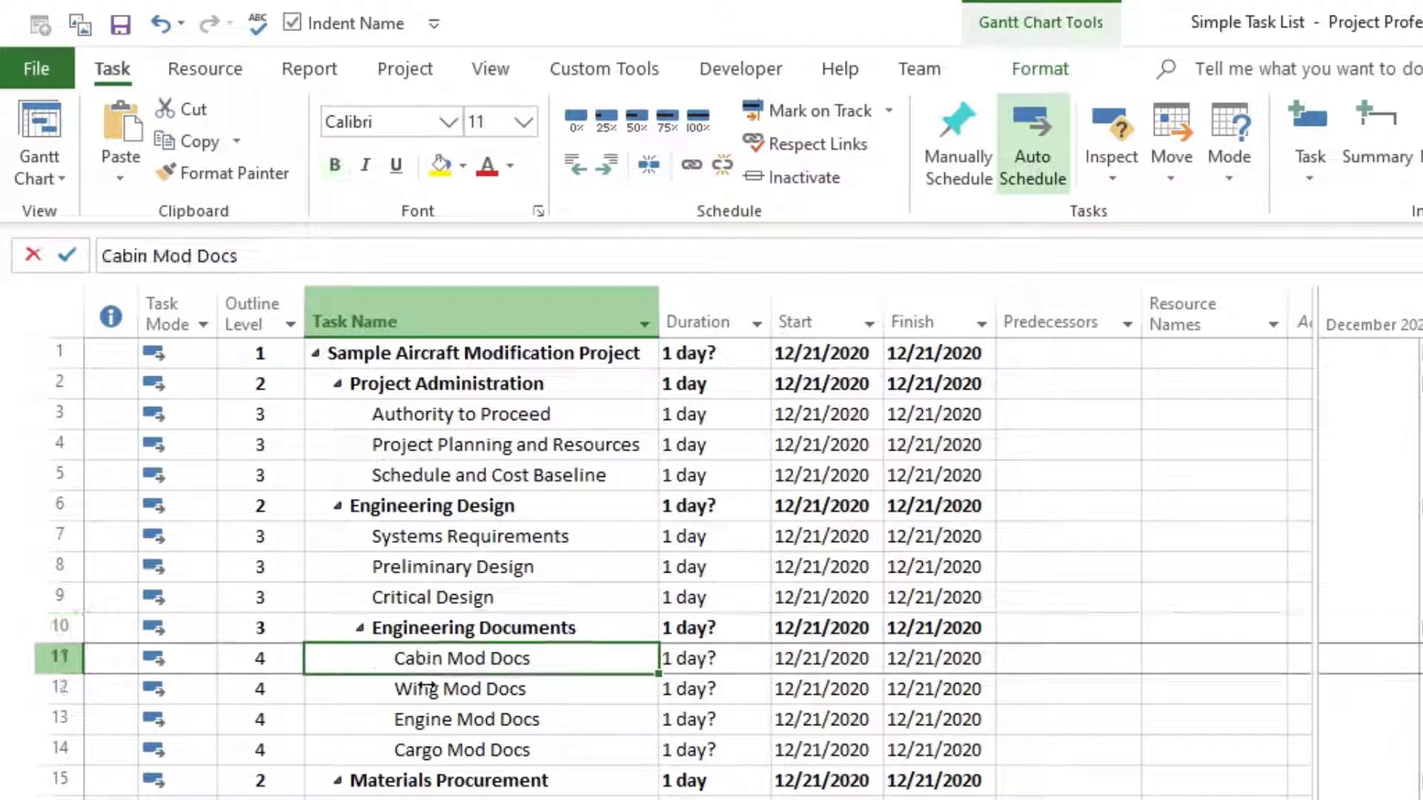
pyautogui.click(248, 662)
pyautogui.moveTo(249, 662); pyautogui.dragTo(261, 749)
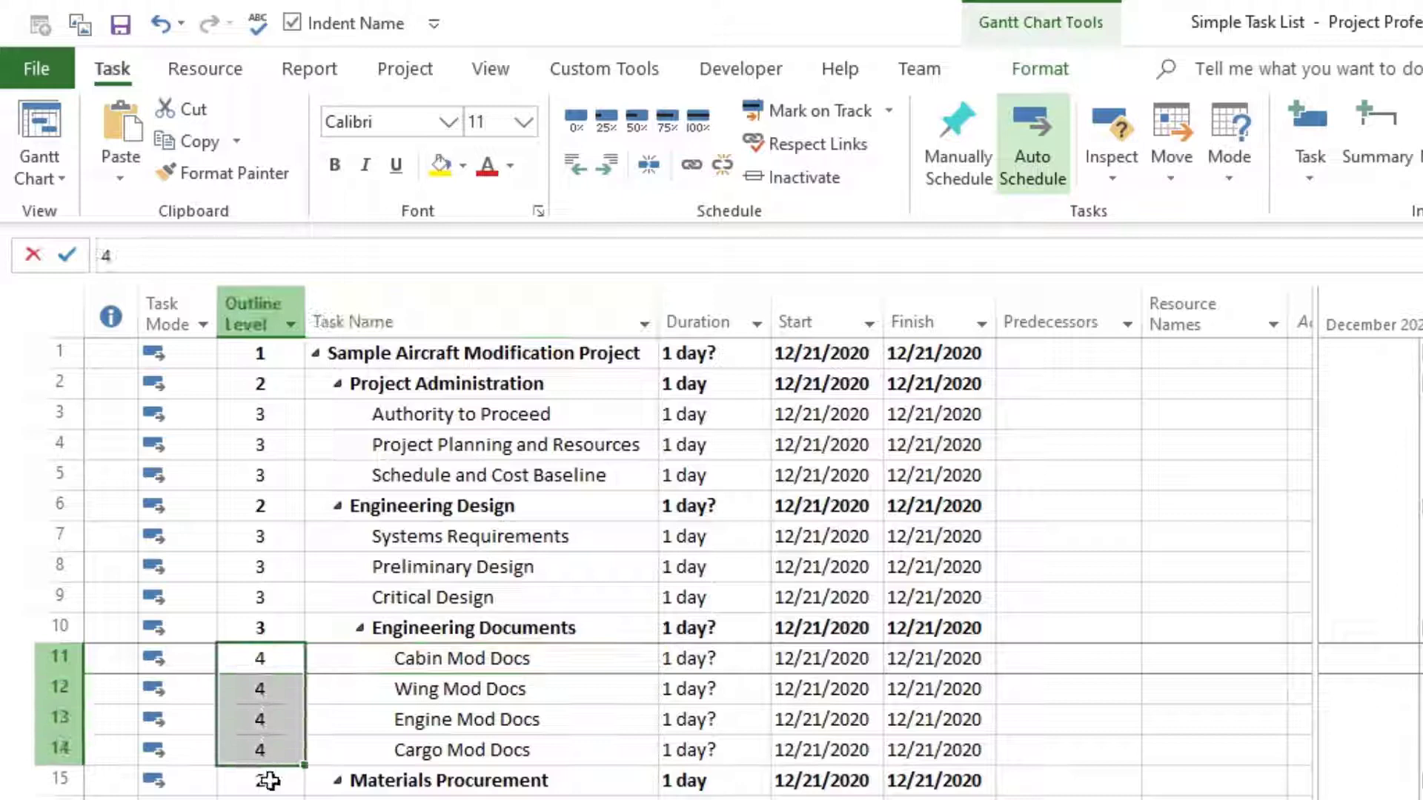
pyautogui.click(448, 631)
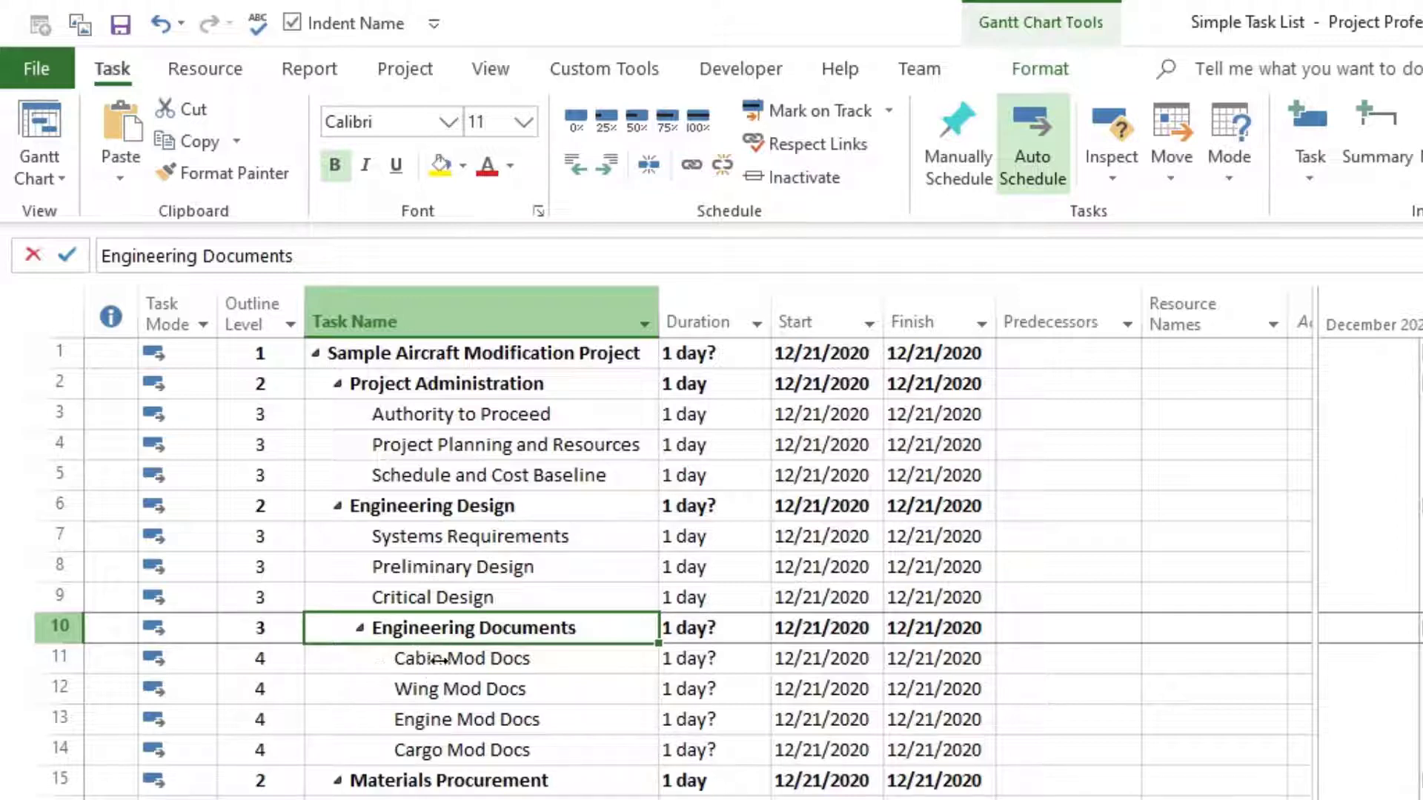
# Outdent Cargo Mod Docs from level 4 back to level 3.
pyautogui.click(433, 756)
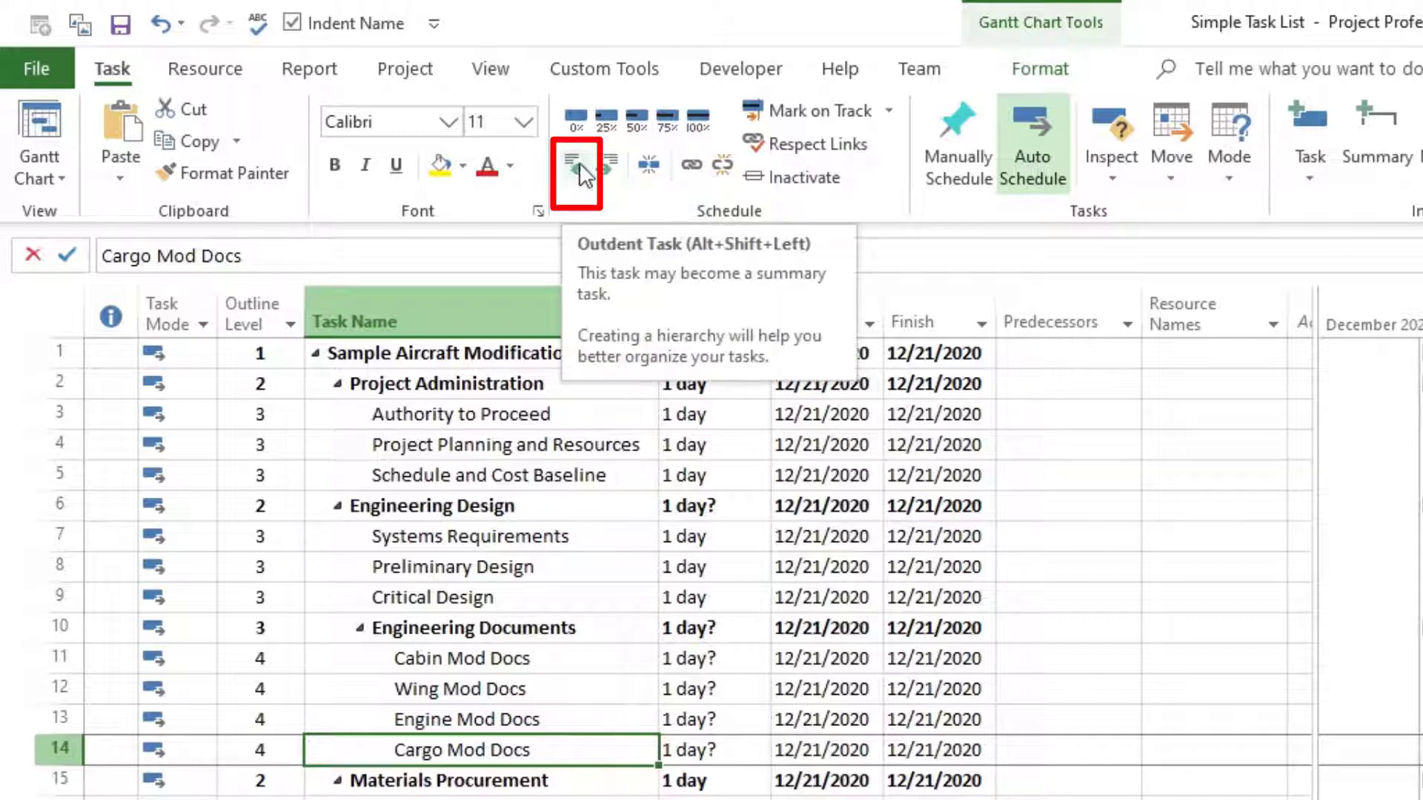
pyautogui.click(575, 163)
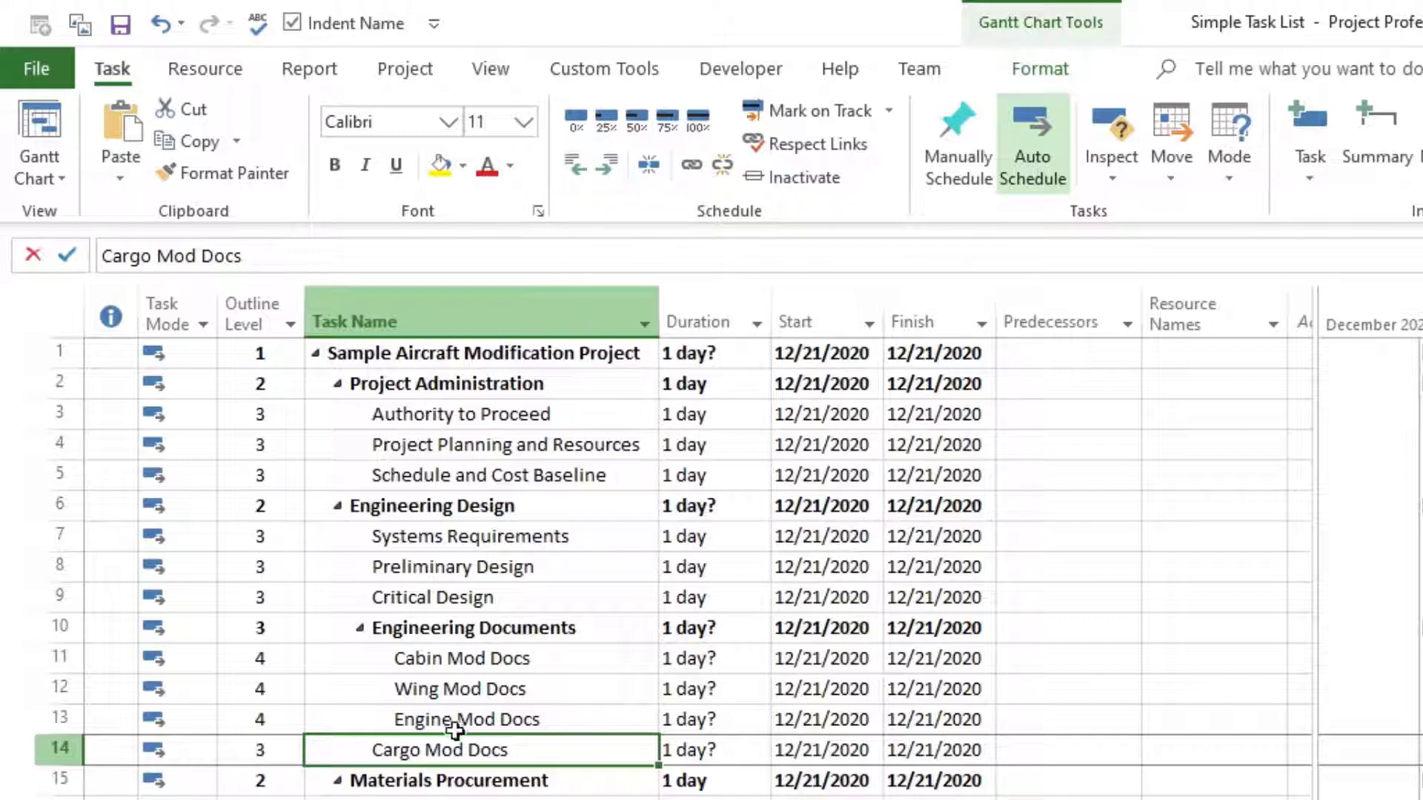
# Outdent Cabin, Wing and Engine Mod Docs (rows 11–13) together to level 3.
pyautogui.click(413, 720)
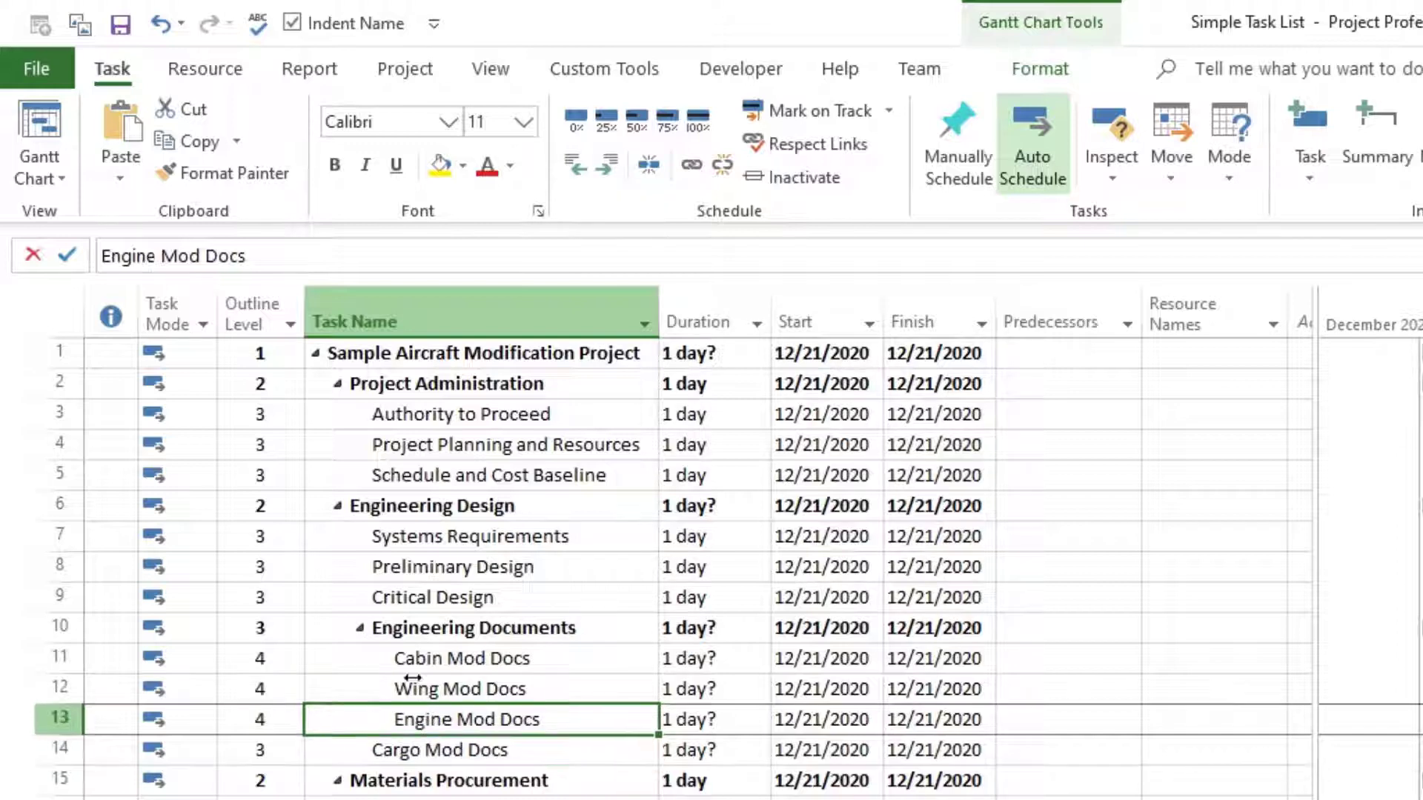
pyautogui.moveTo(414, 653); pyautogui.dragTo(413, 724)
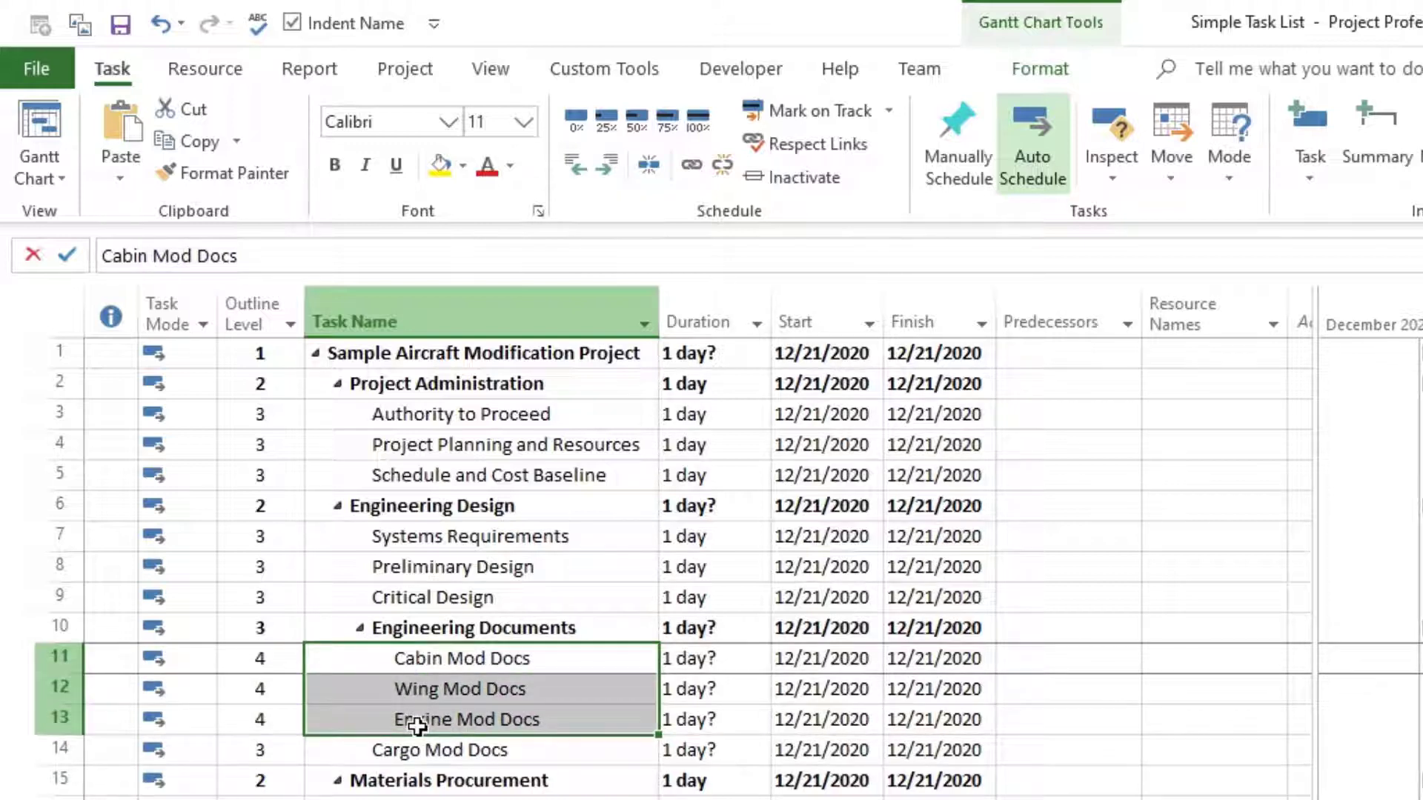
pyautogui.click(570, 160)
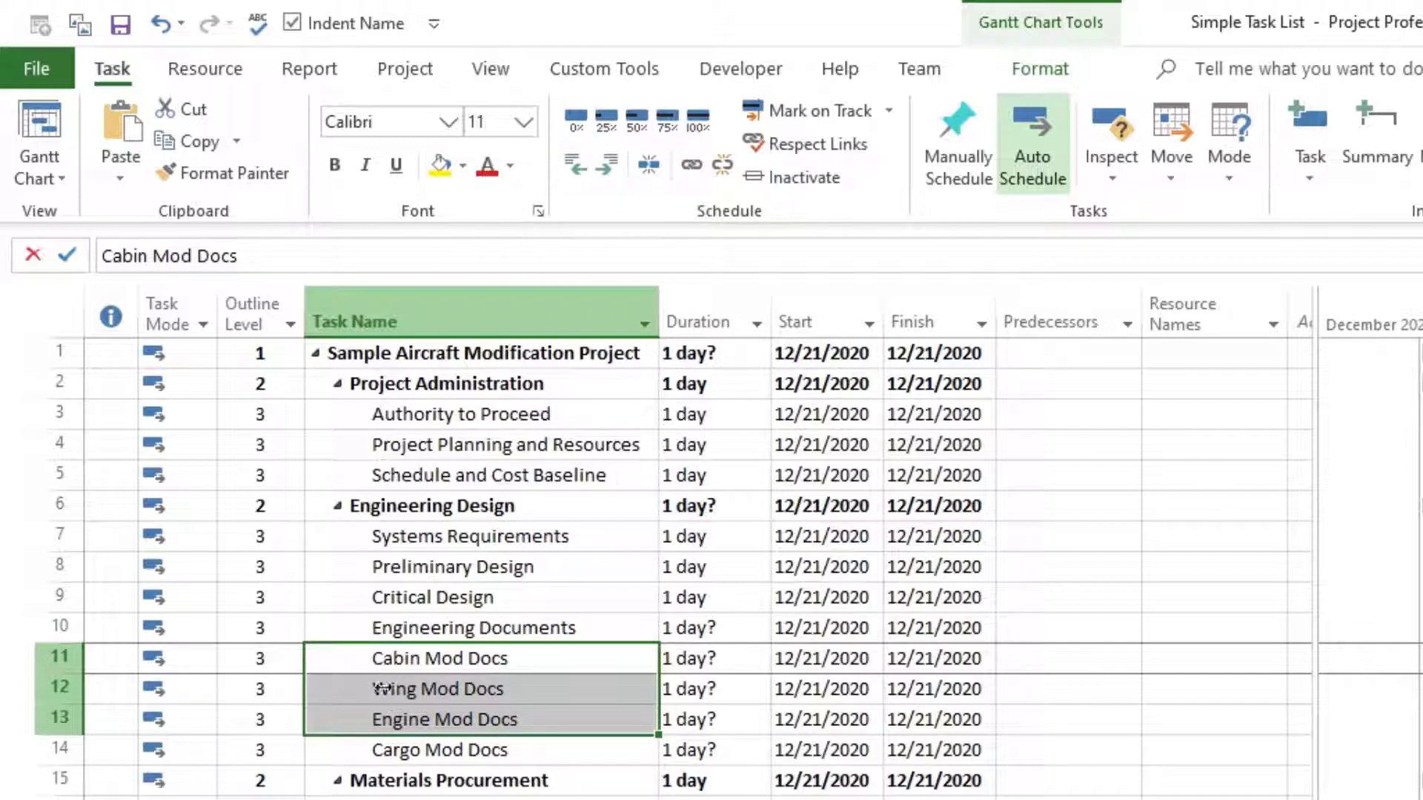